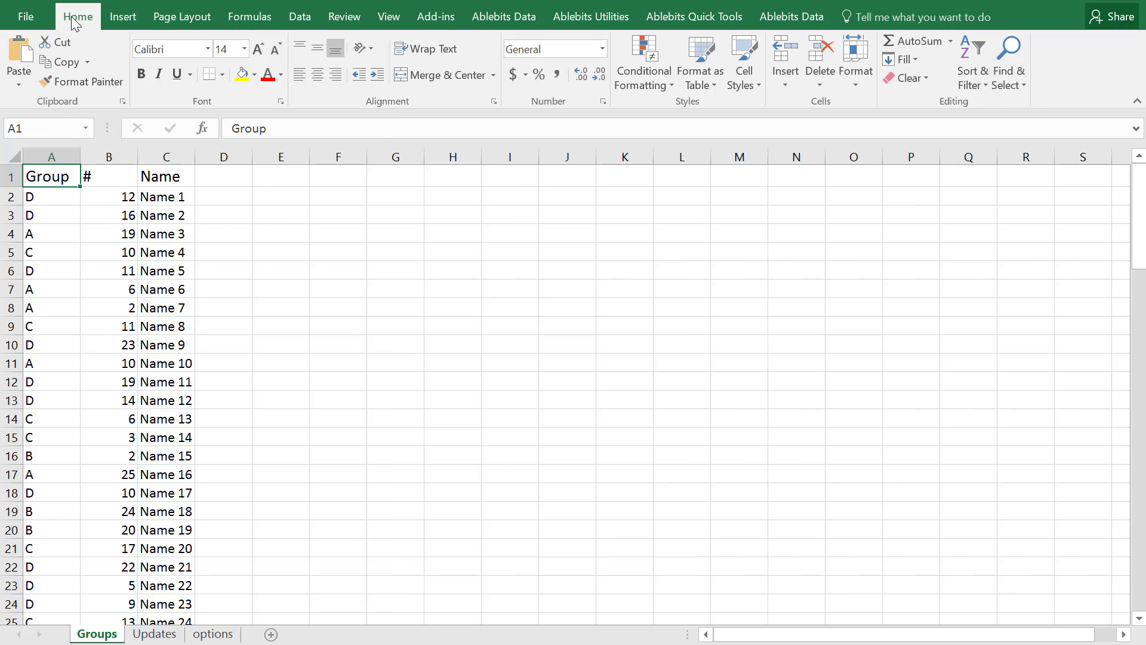
# Bring up the View tab's commands for arranging workbook windows.
pyautogui.click(389, 18)
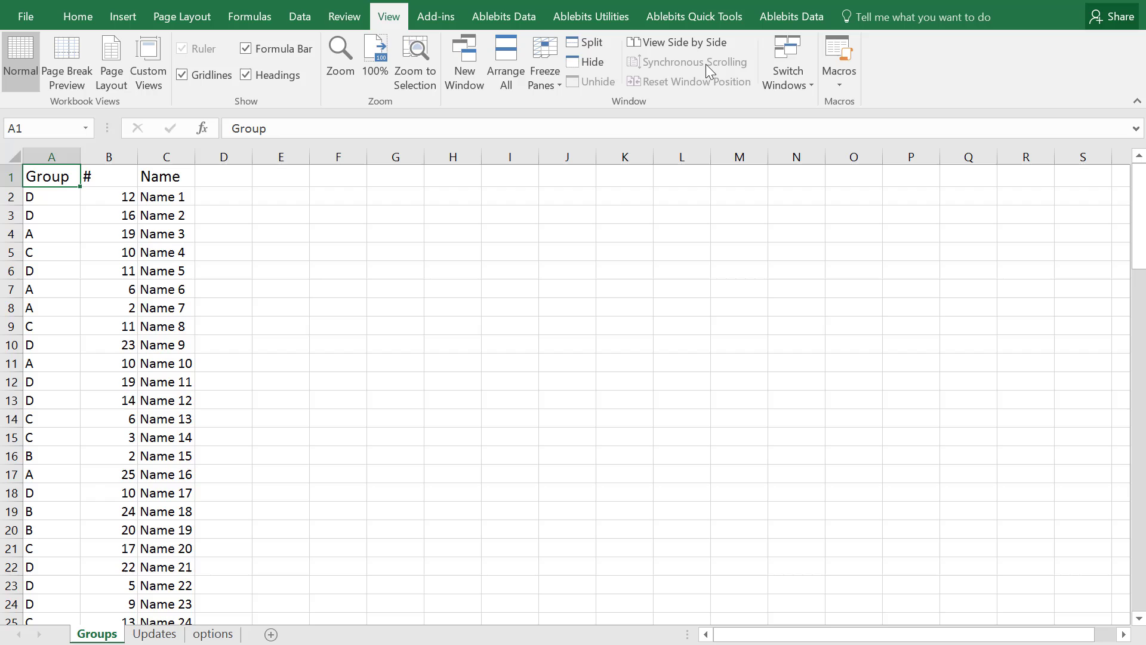
# View the two workbook windows side by side and test their linked scrolling.
pyautogui.click(705, 45)
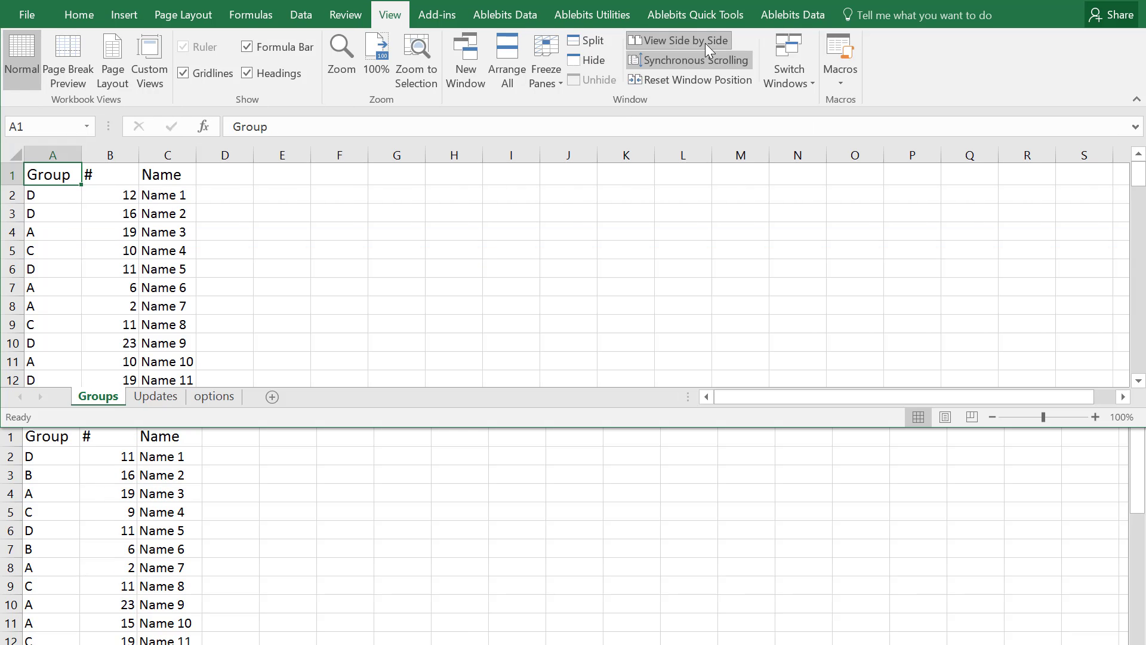
pyautogui.scroll(-1, 713, 263)
pyautogui.scroll(-1, 713, 263)
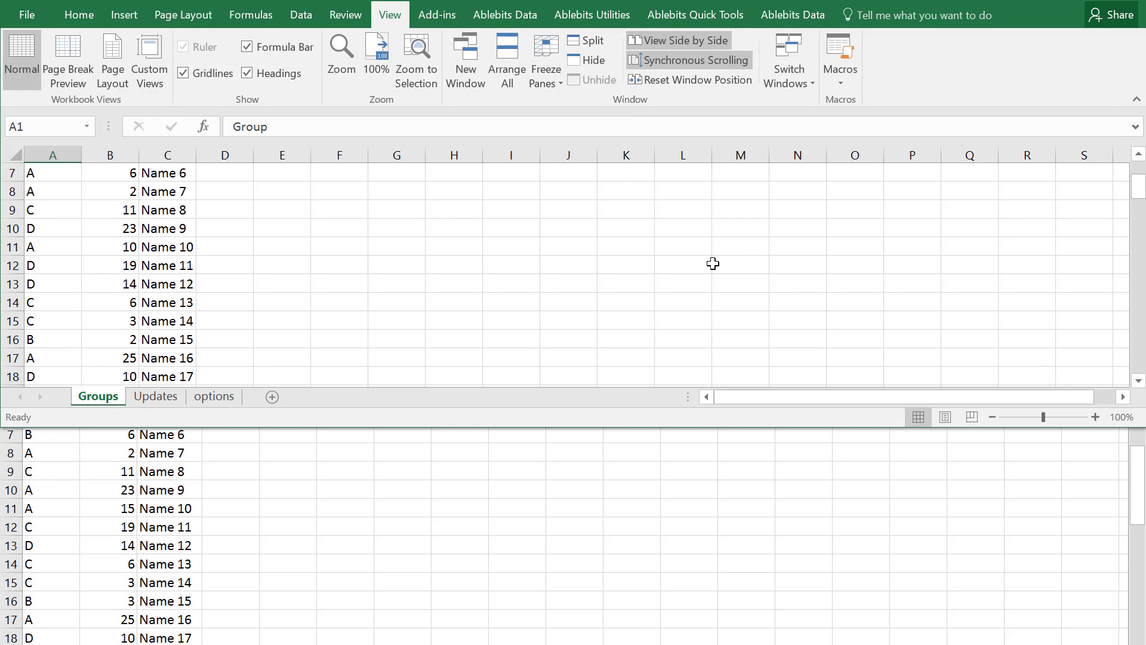
pyautogui.scroll(2, 713, 263)
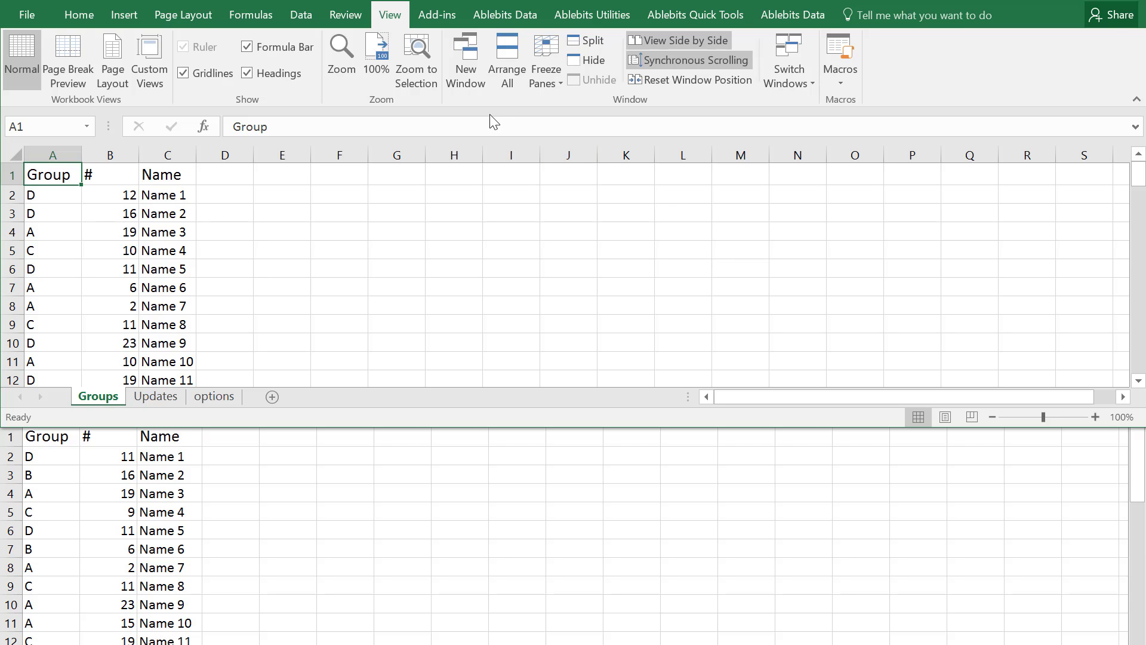
# Arrange the two windows vertically, left and right.
pyautogui.click(501, 65)
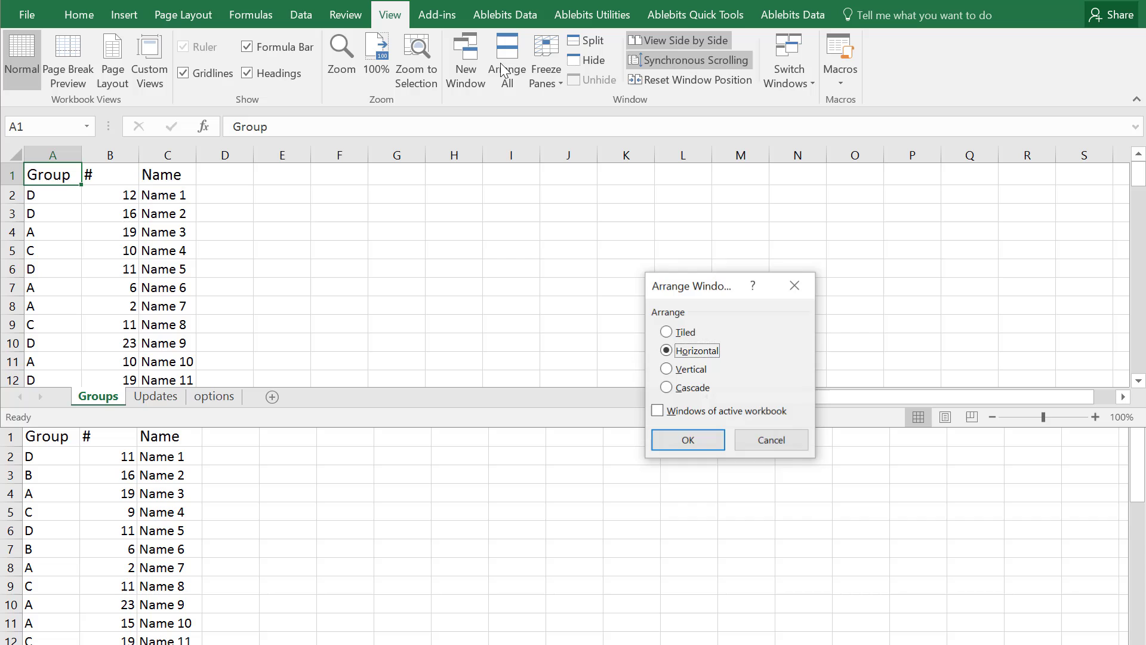
pyautogui.click(676, 370)
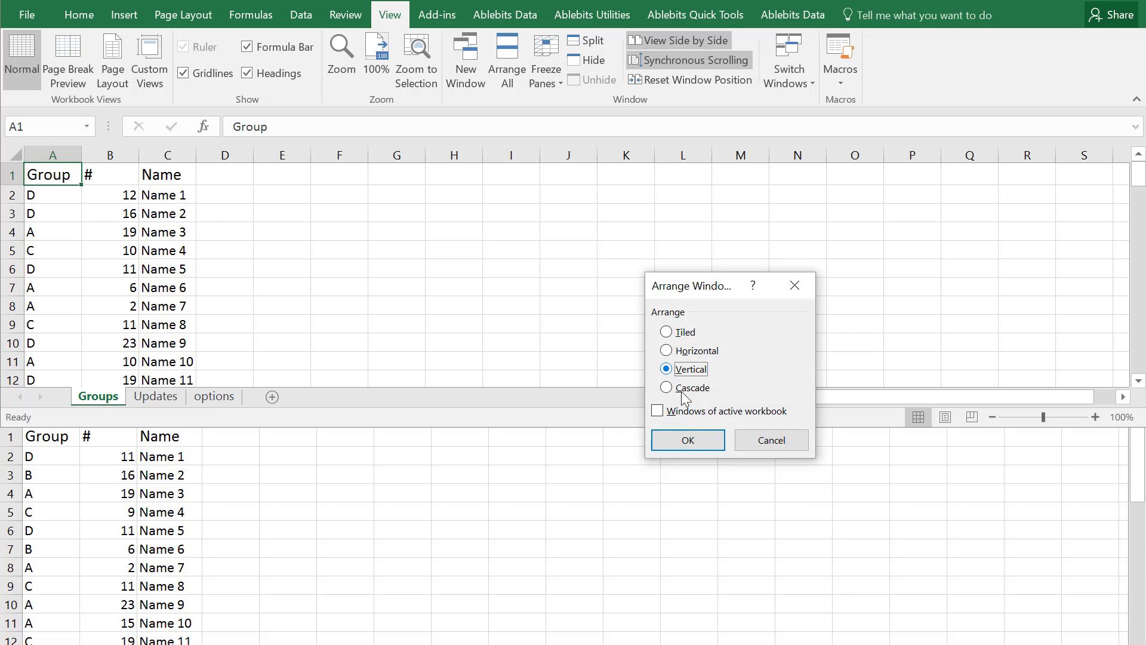
pyautogui.click(700, 443)
pyautogui.scroll(-1, 375, 528)
pyautogui.scroll(-3, 368, 507)
pyautogui.scroll(-3, 368, 508)
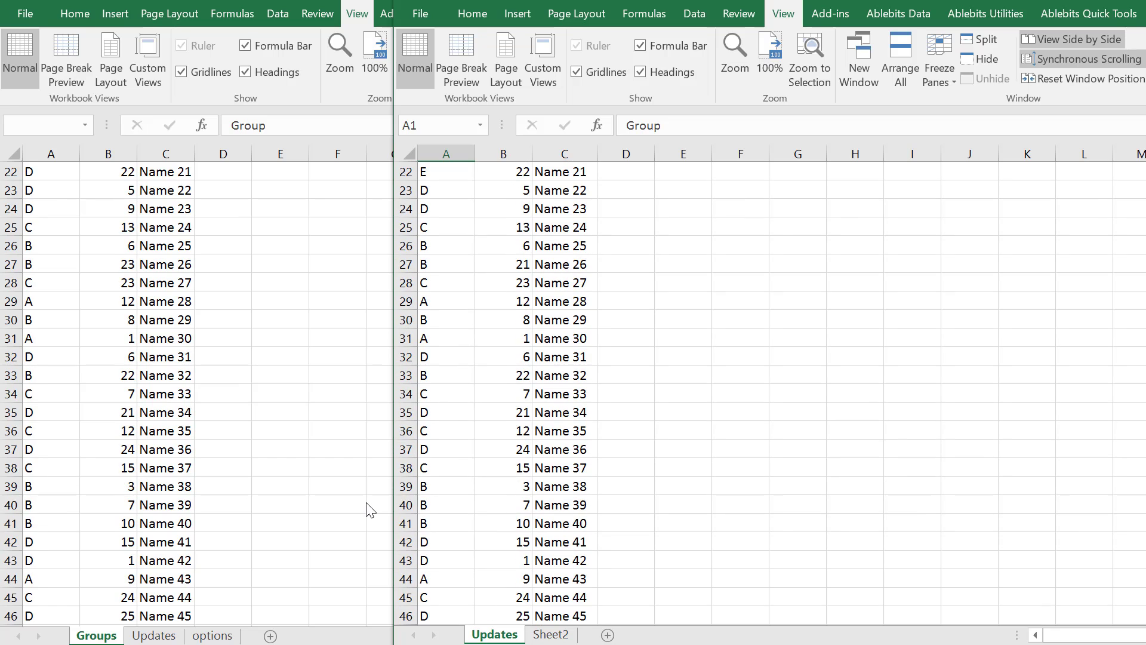
pyautogui.scroll(6, 371, 508)
pyautogui.scroll(1, 373, 511)
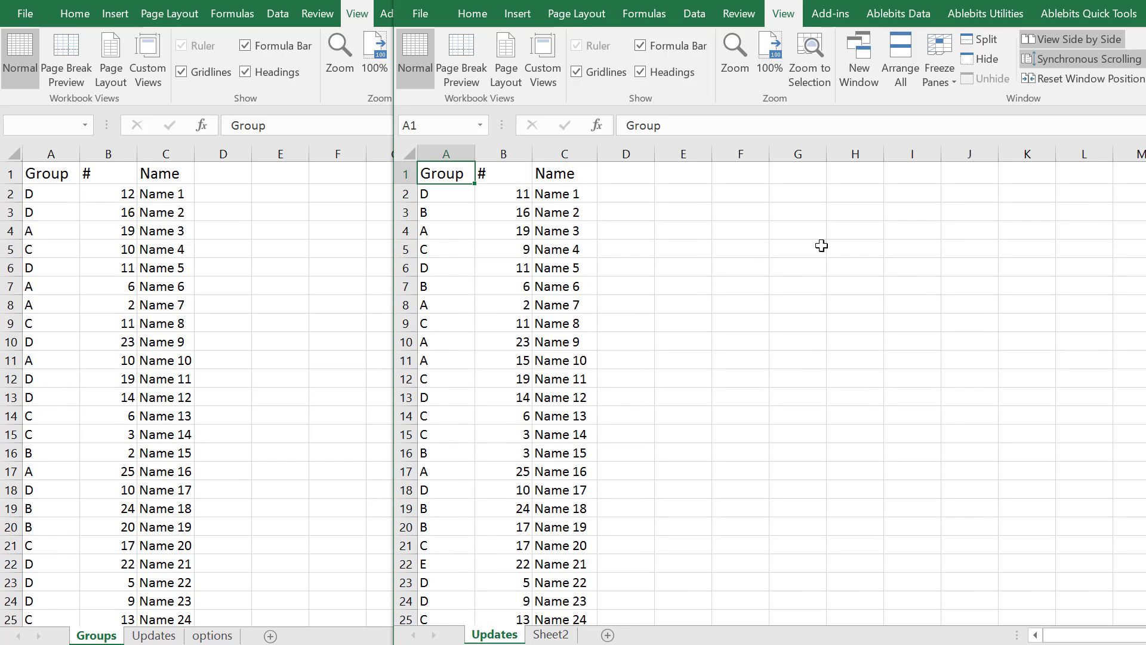
# Turn off Synchronous Scrolling so each window scrolls independently.
pyautogui.click(1087, 56)
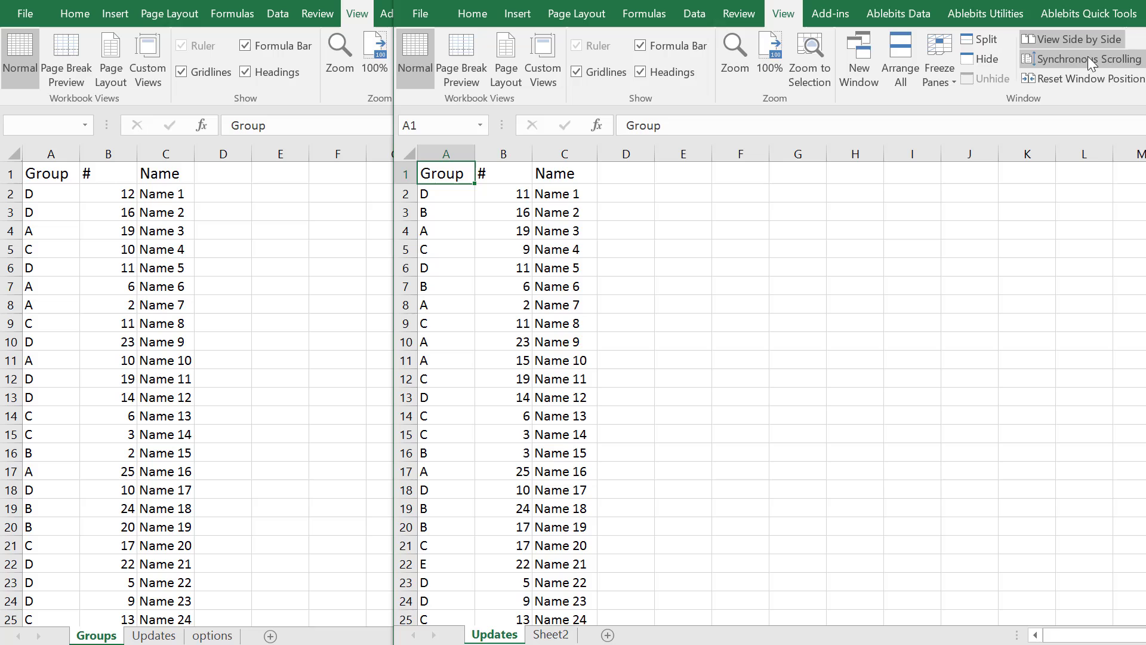
pyautogui.scroll(-1, 487, 287)
pyautogui.scroll(-5, 487, 286)
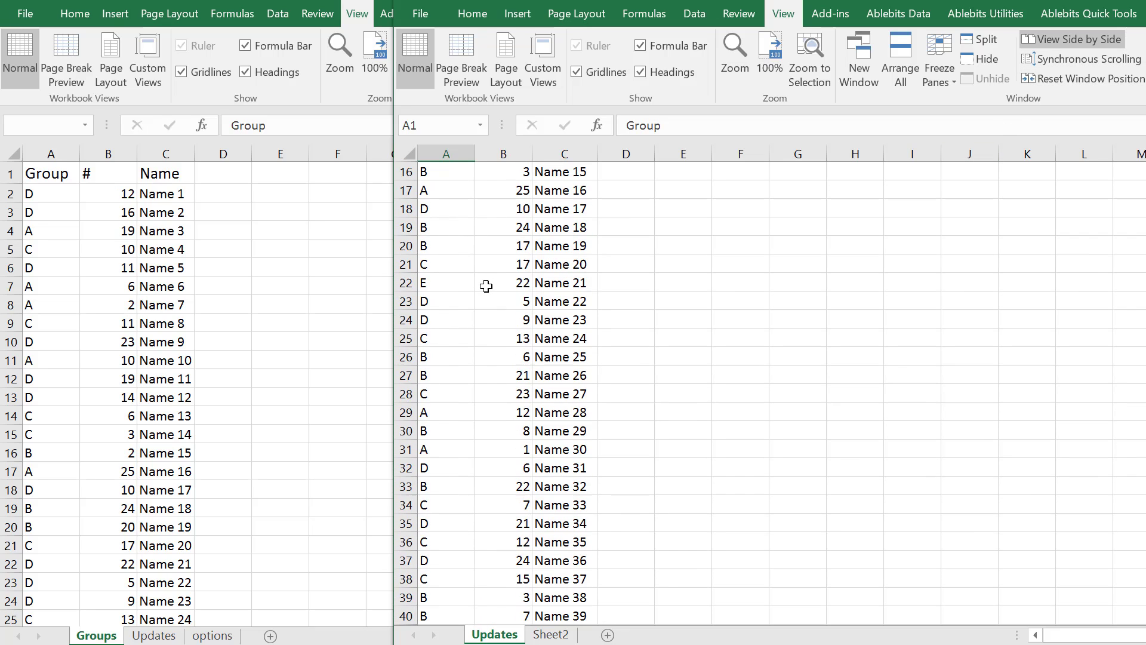
pyautogui.scroll(-1, 487, 287)
pyautogui.scroll(3, 487, 287)
pyautogui.scroll(3, 486, 286)
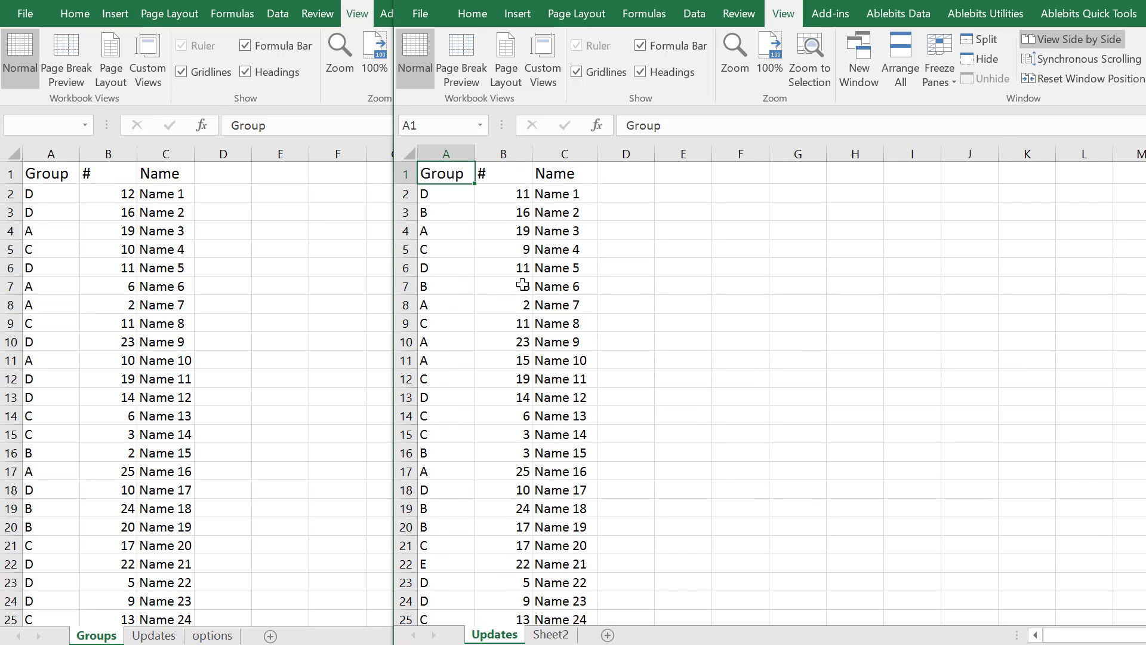
# End the comparison and open a new window of the workbook on the Updates sheet.
pyautogui.click(1071, 40)
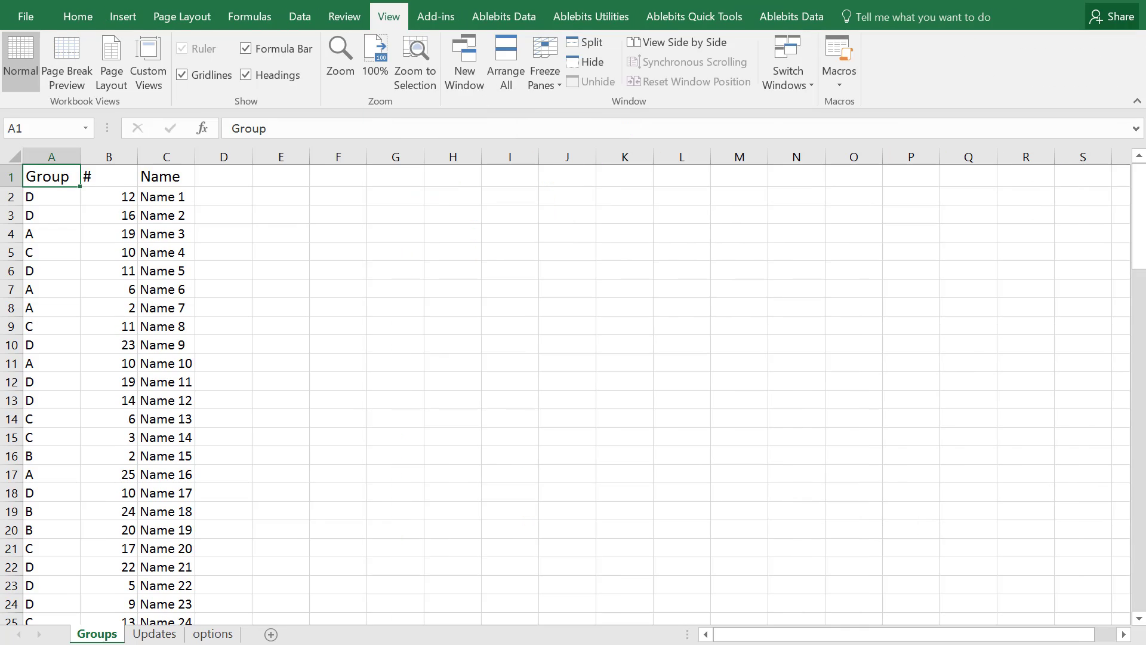
pyautogui.click(153, 634)
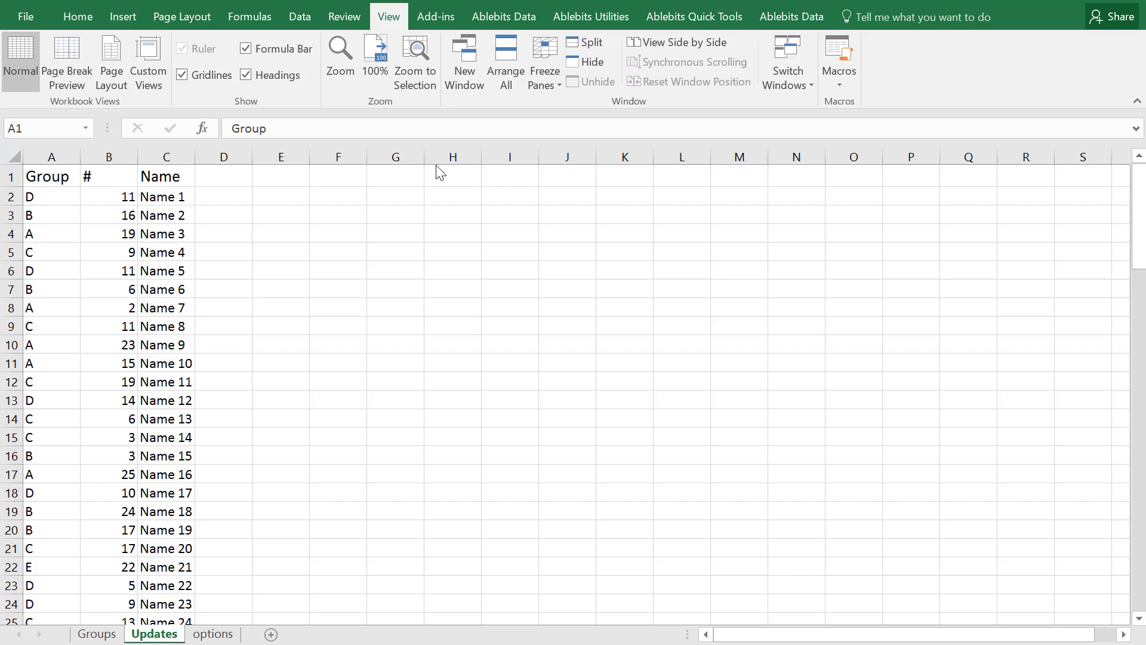
pyautogui.click(465, 72)
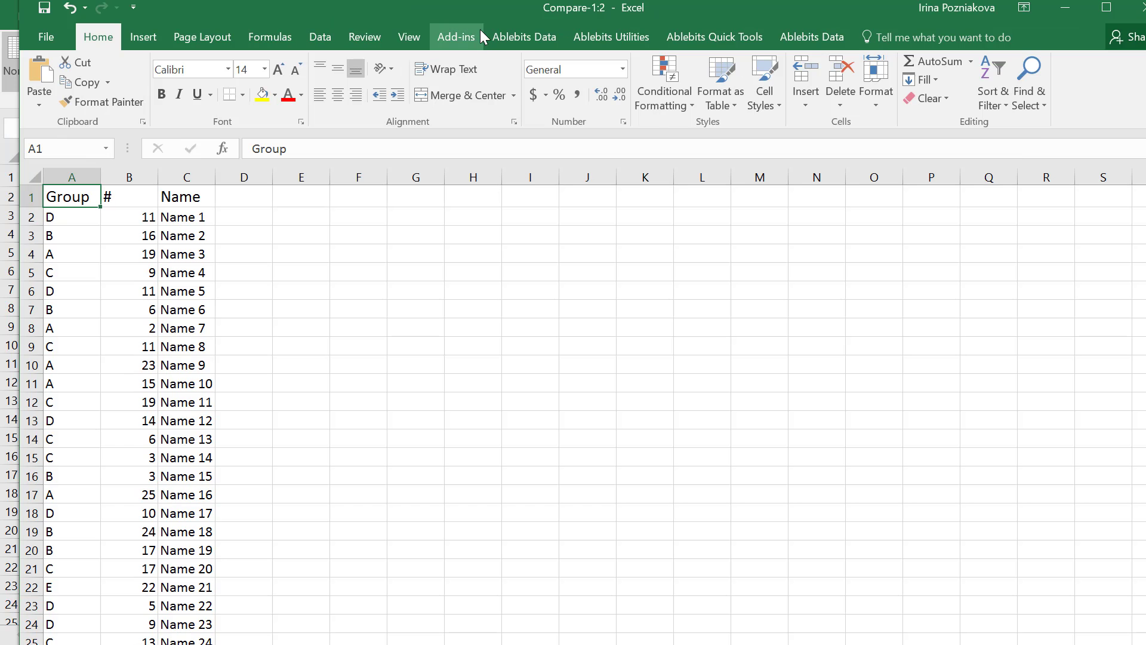
# Compare this window side by side with the Compare-1:1 window.
pyautogui.click(412, 37)
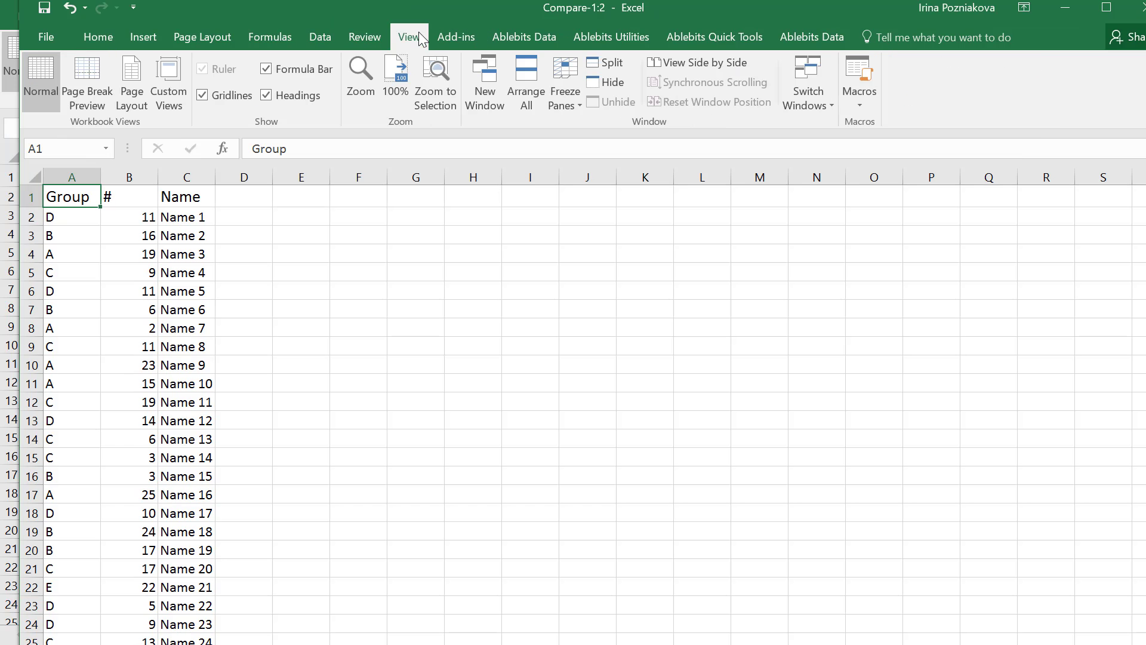
pyautogui.click(663, 64)
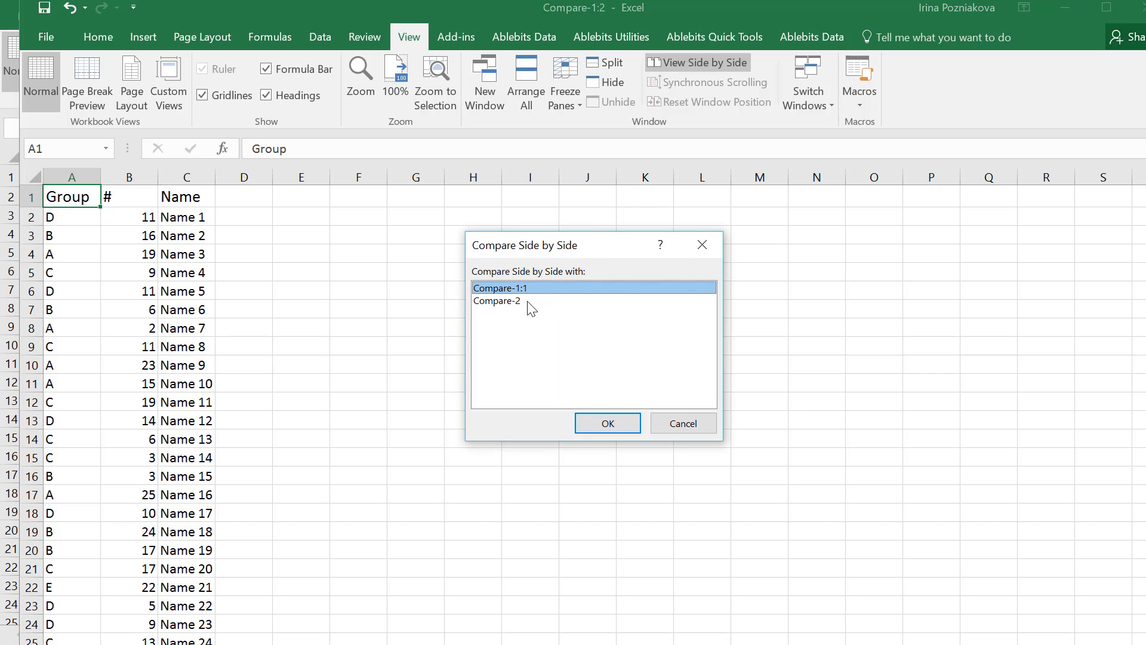
pyautogui.click(604, 424)
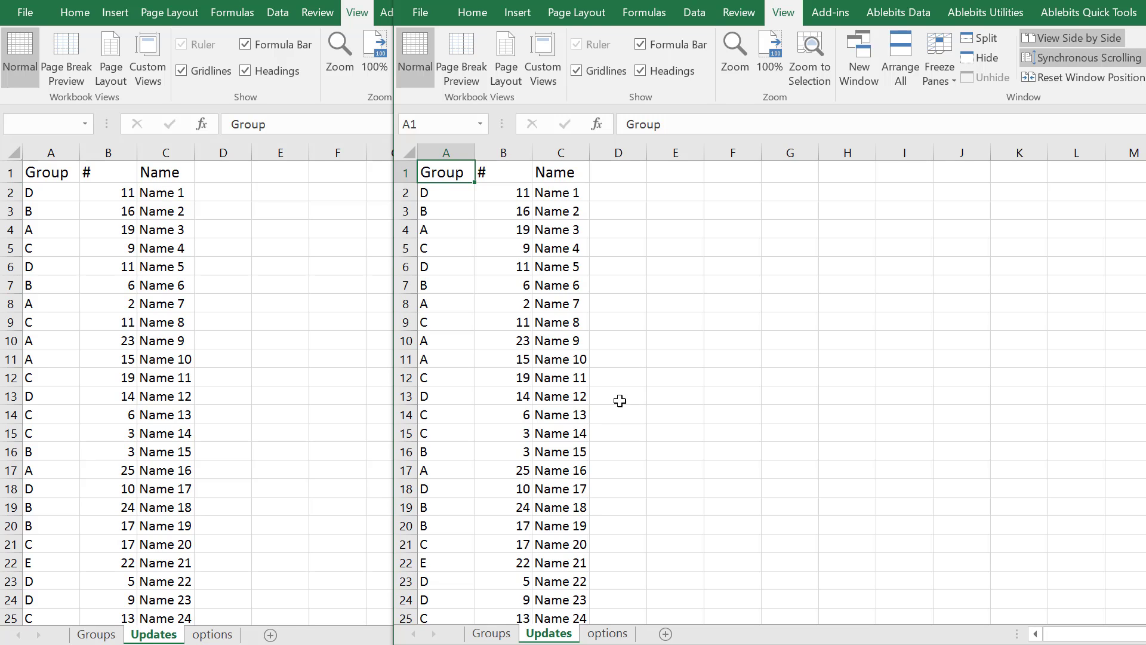
# End the side-by-side view and add blank Sheet4 after the Groups sheet.
pyautogui.click(1062, 37)
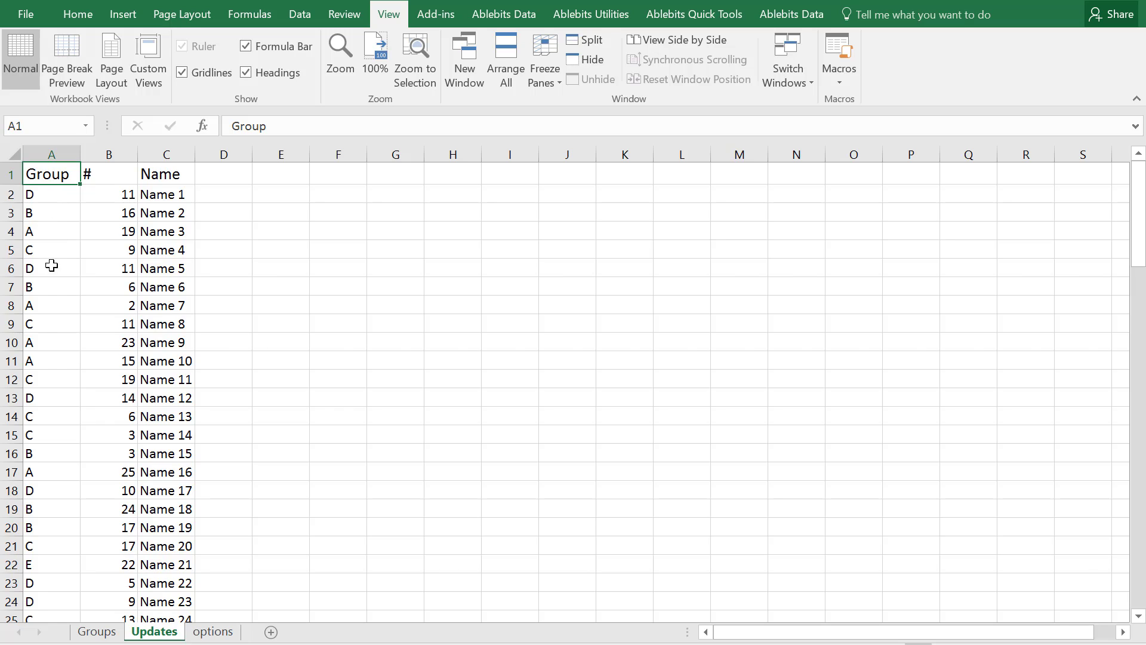
pyautogui.click(97, 631)
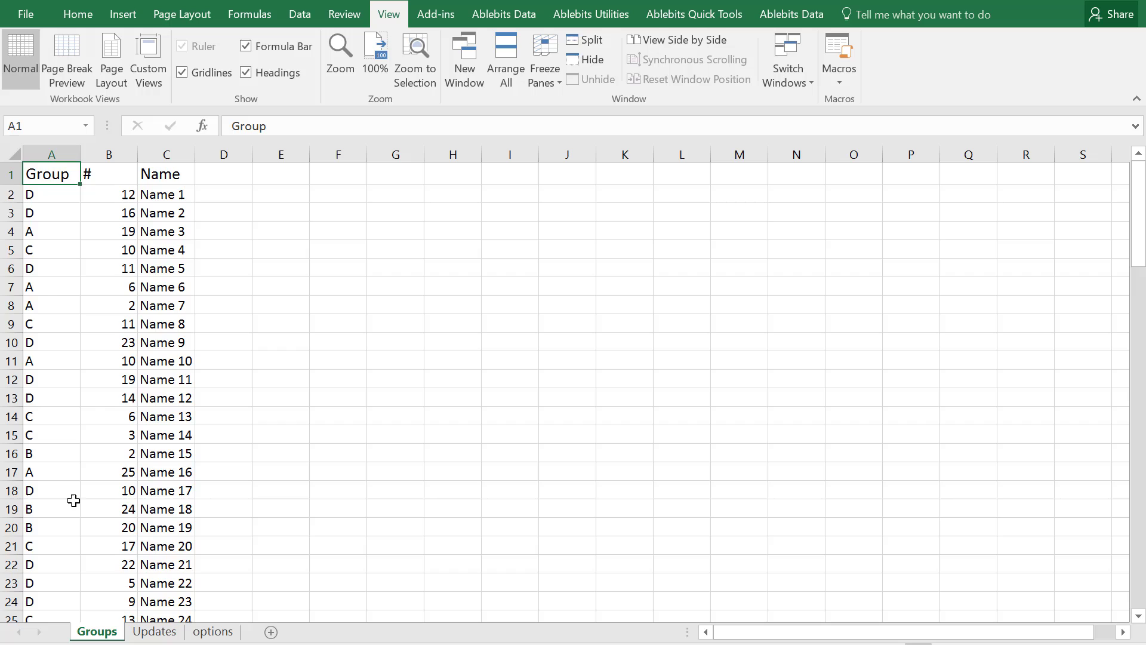
pyautogui.click(37, 201)
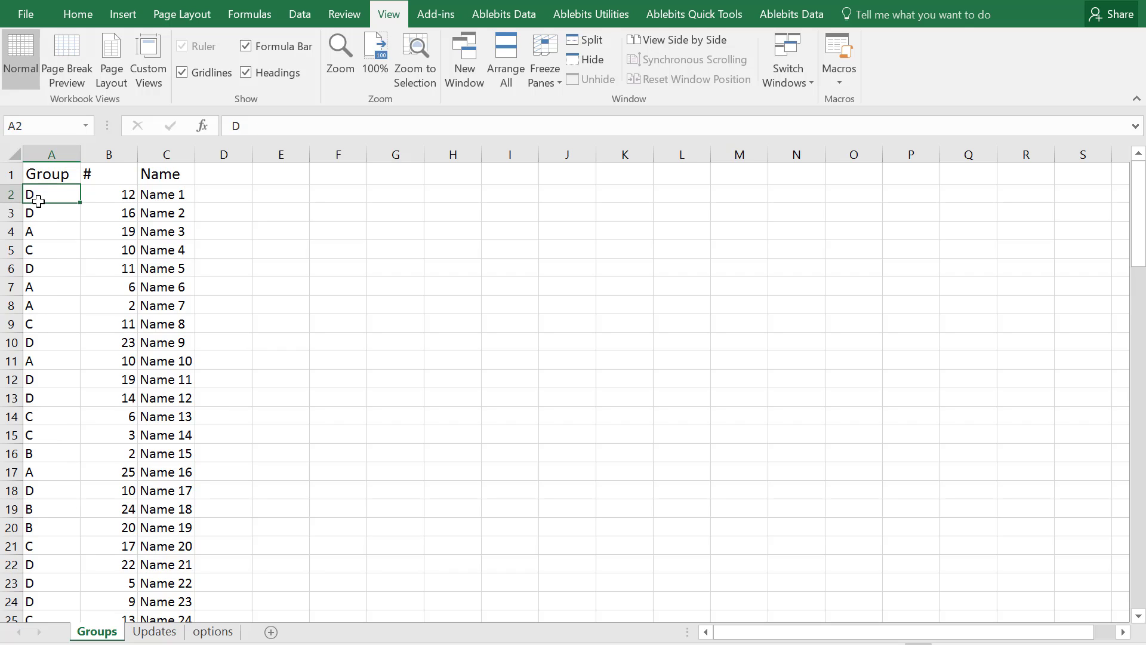
pyautogui.click(272, 632)
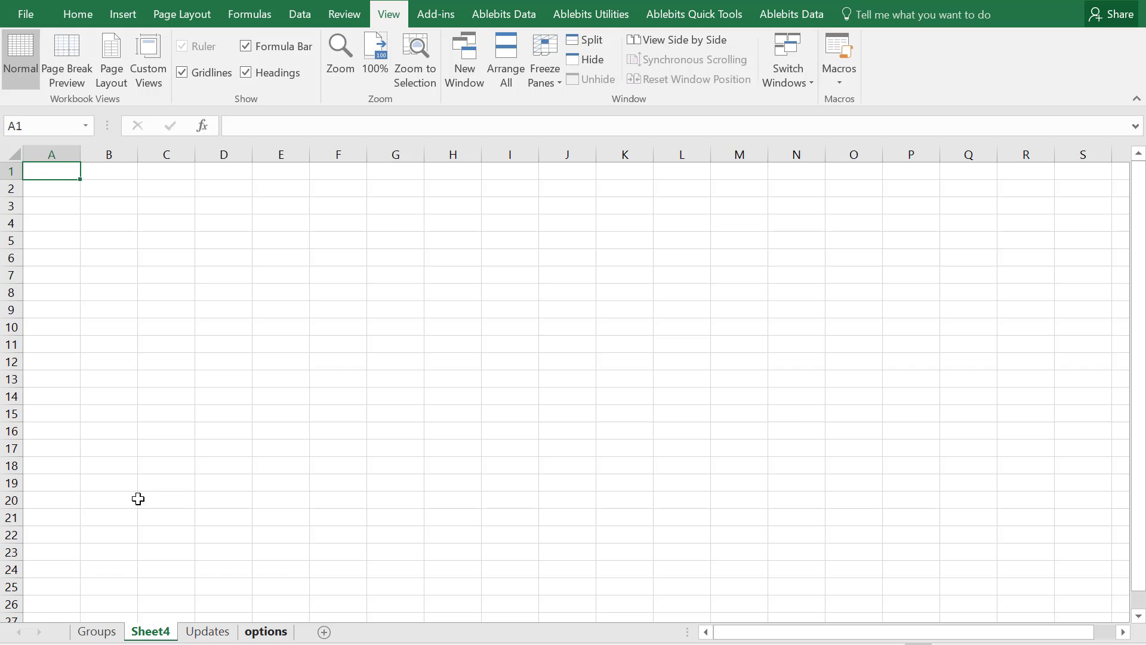
# Enter =IF(Groups!A1<>Updates!A1,"Groups:"&Groups!A1&" and Updates:"&Updates!A1,"") in Sheet4 A1.
pyautogui.doubleClick(45, 171)
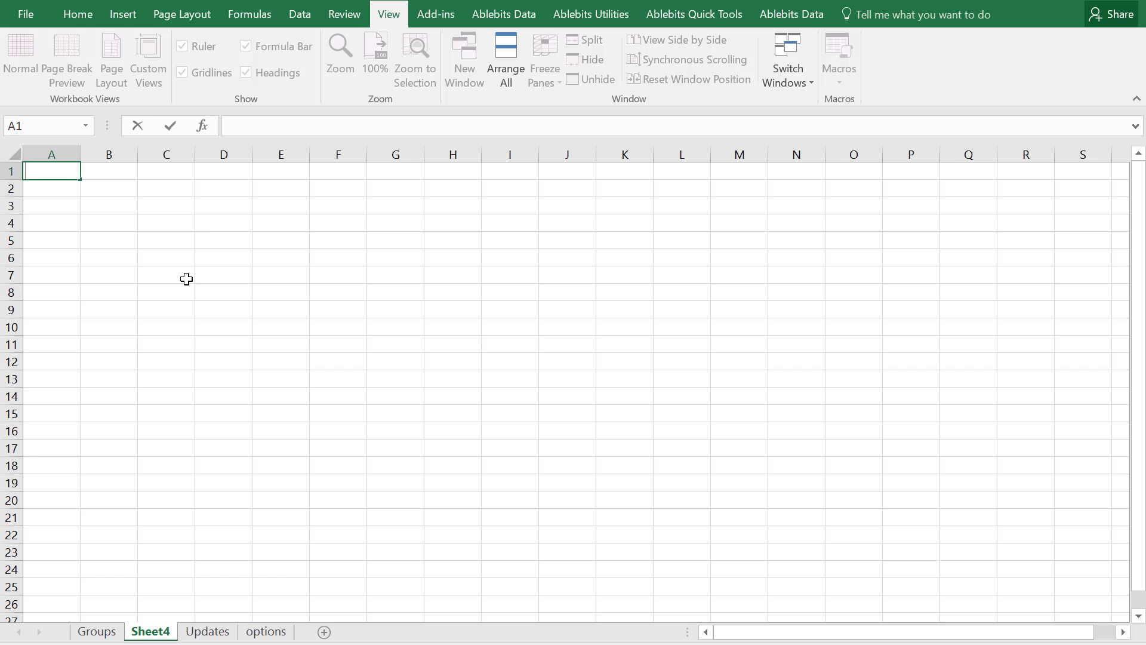
pyautogui.write('=')
pyautogui.write('IF')
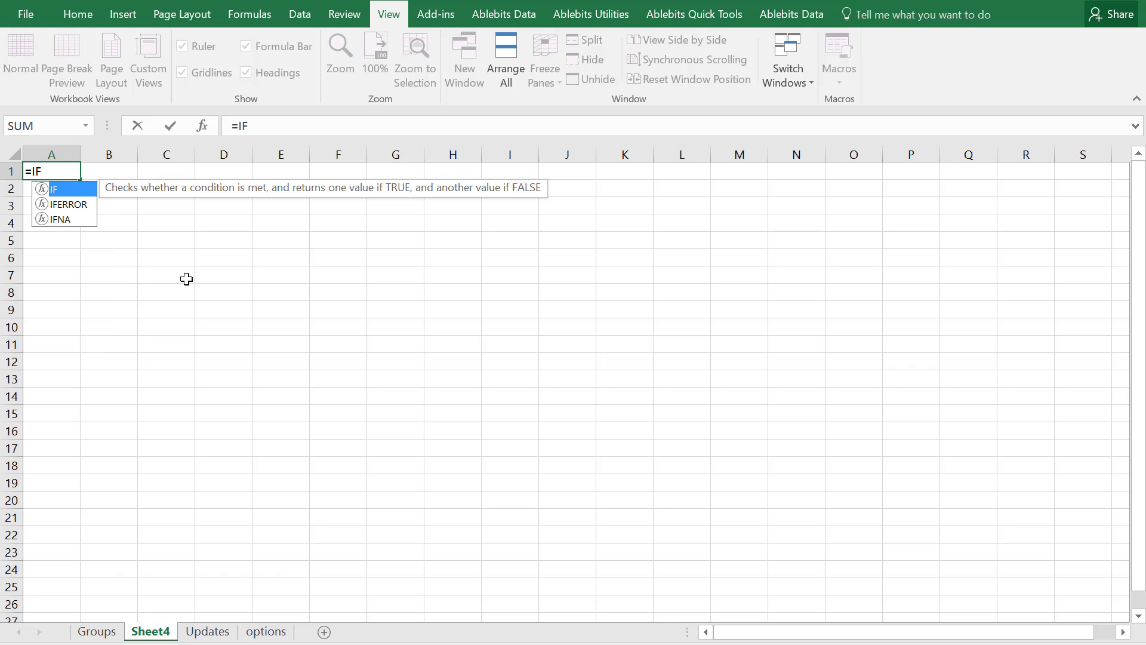
pyautogui.write('(Gro')
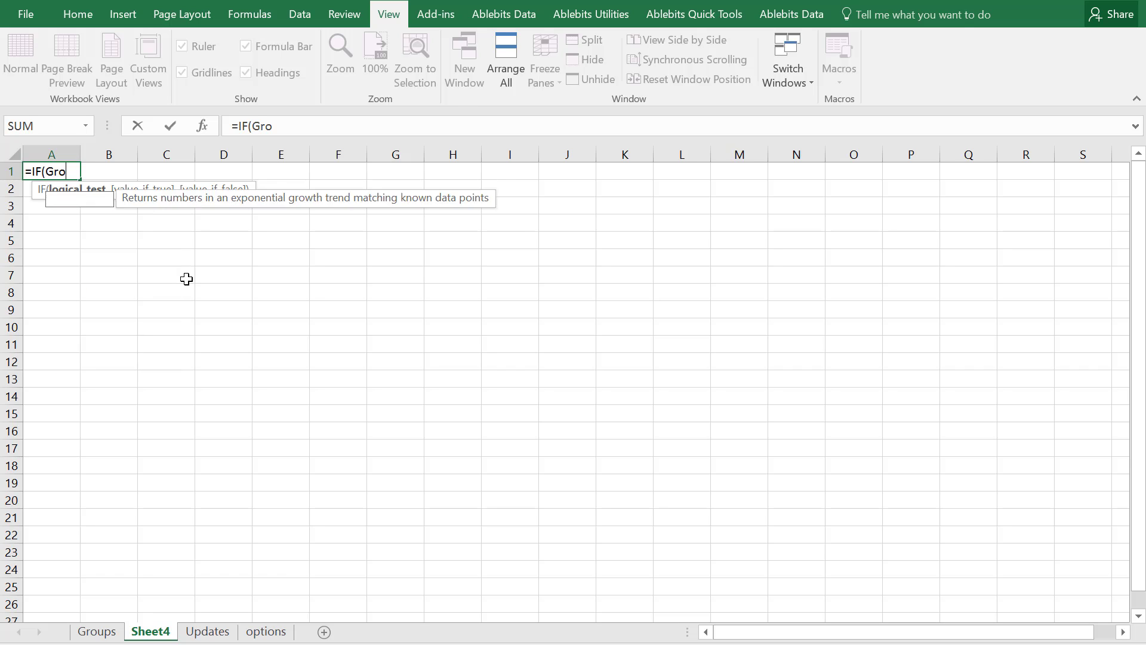
pyautogui.write('ups!A')
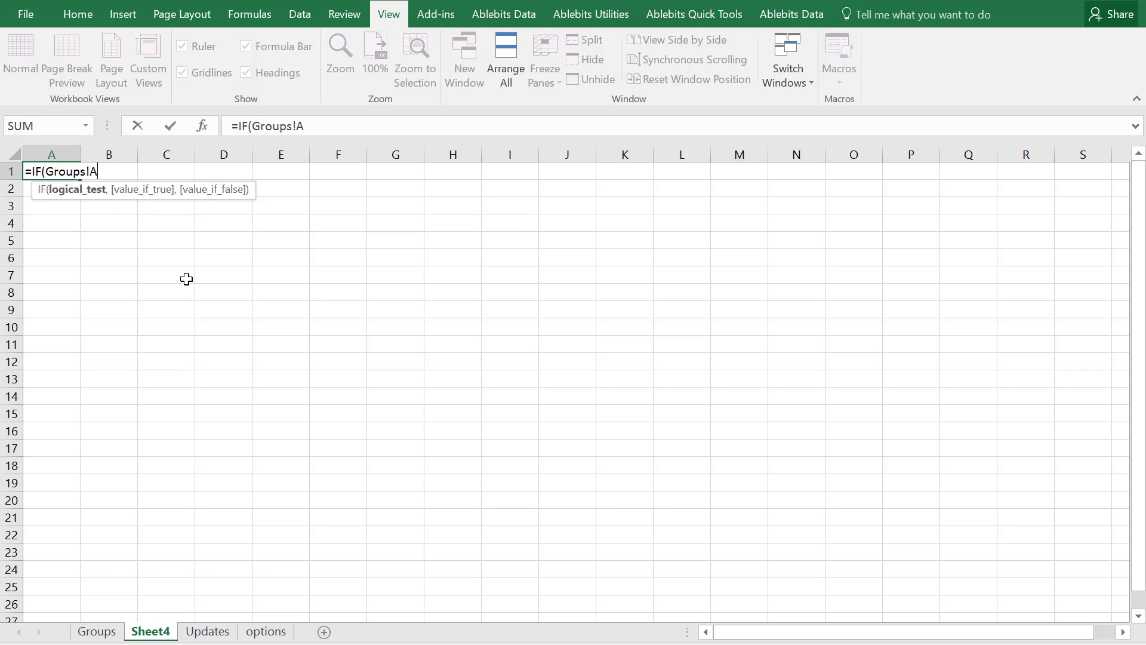
pyautogui.write('1')
pyautogui.write('<>')
pyautogui.write(' Updates')
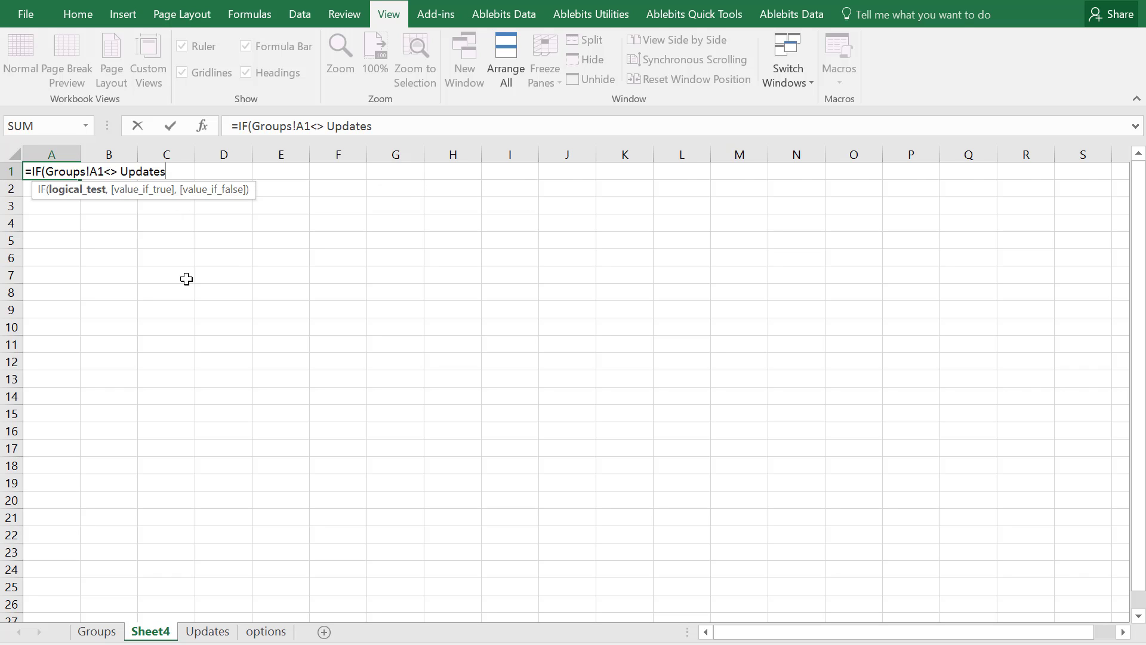
pyautogui.write('!A1')
pyautogui.write(', ')
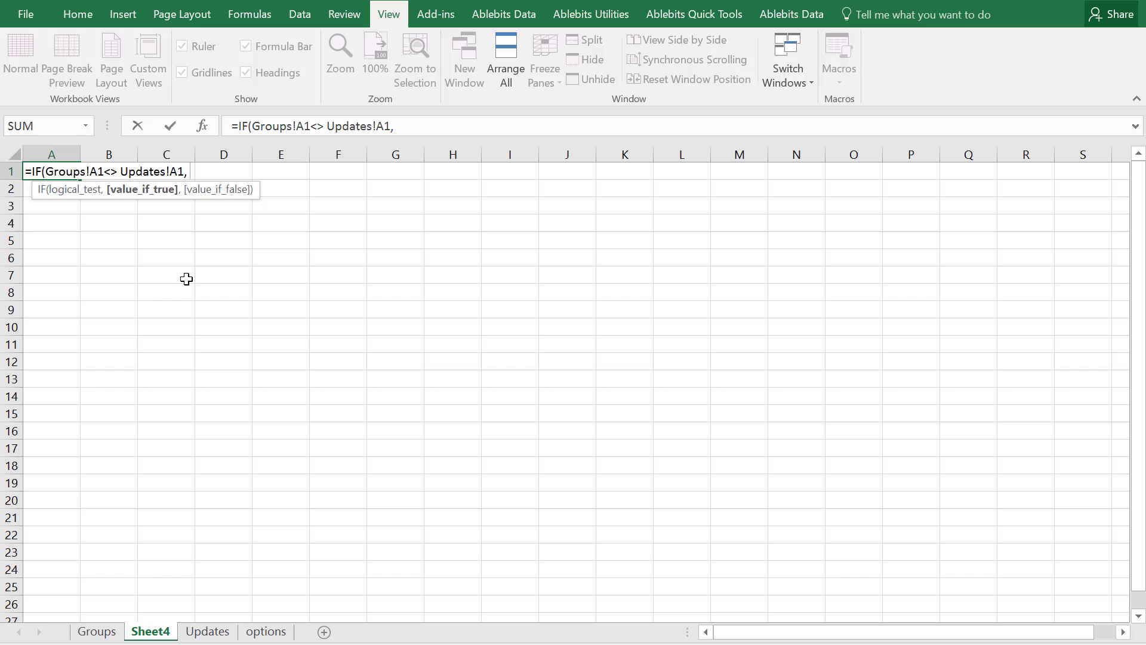
pyautogui.write('"Differ')
pyautogui.write('ent')
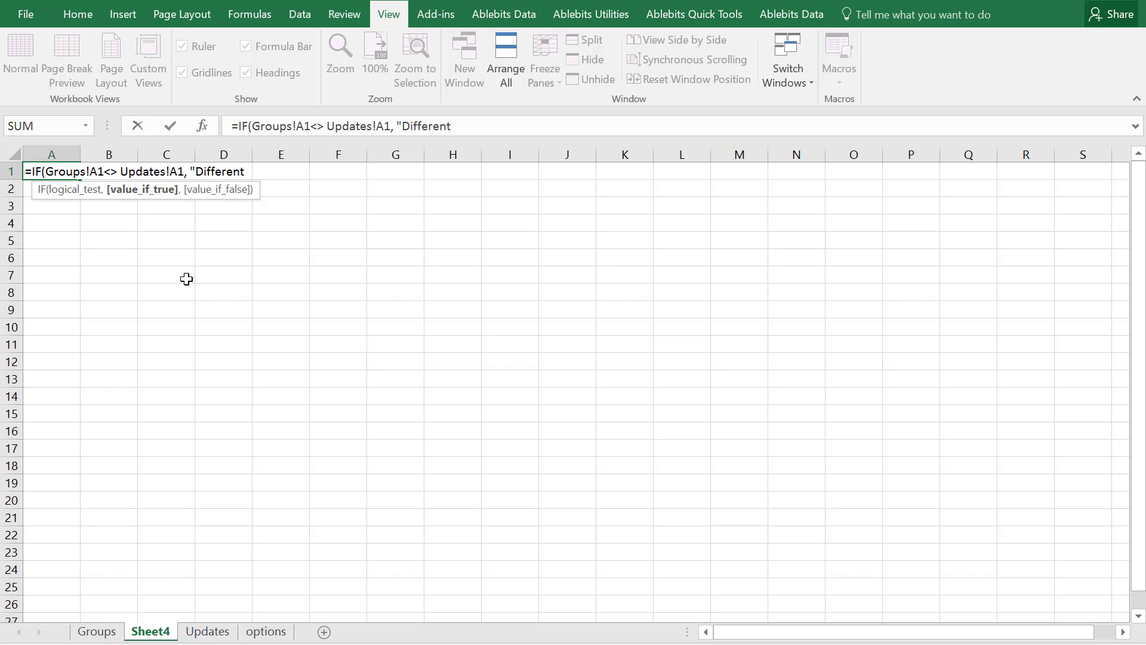
pyautogui.press('BackSpace')
pyautogui.press('BackSpace')
pyautogui.press('BackSpace')
pyautogui.press('BackSpace')
pyautogui.press('BackSpace')
pyautogui.press('BackSpace')
pyautogui.press('BackSpace')
pyautogui.write('Grou')
pyautogui.write('ps:"&Groups')
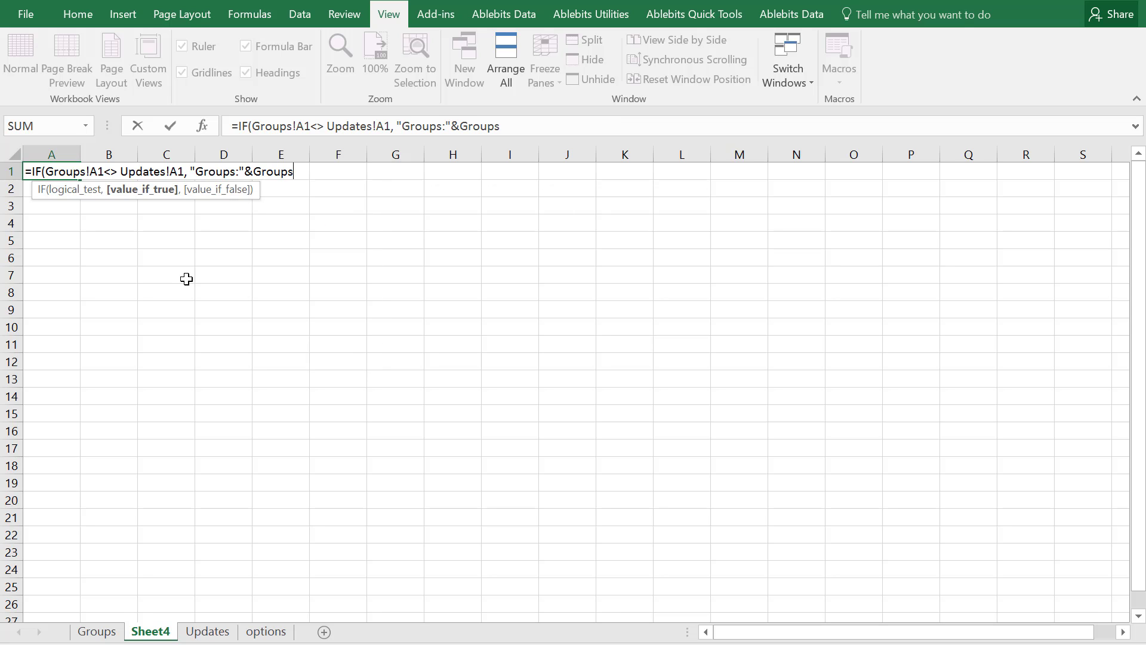
pyautogui.write('!A1&" ')
pyautogui.write('and Updates')
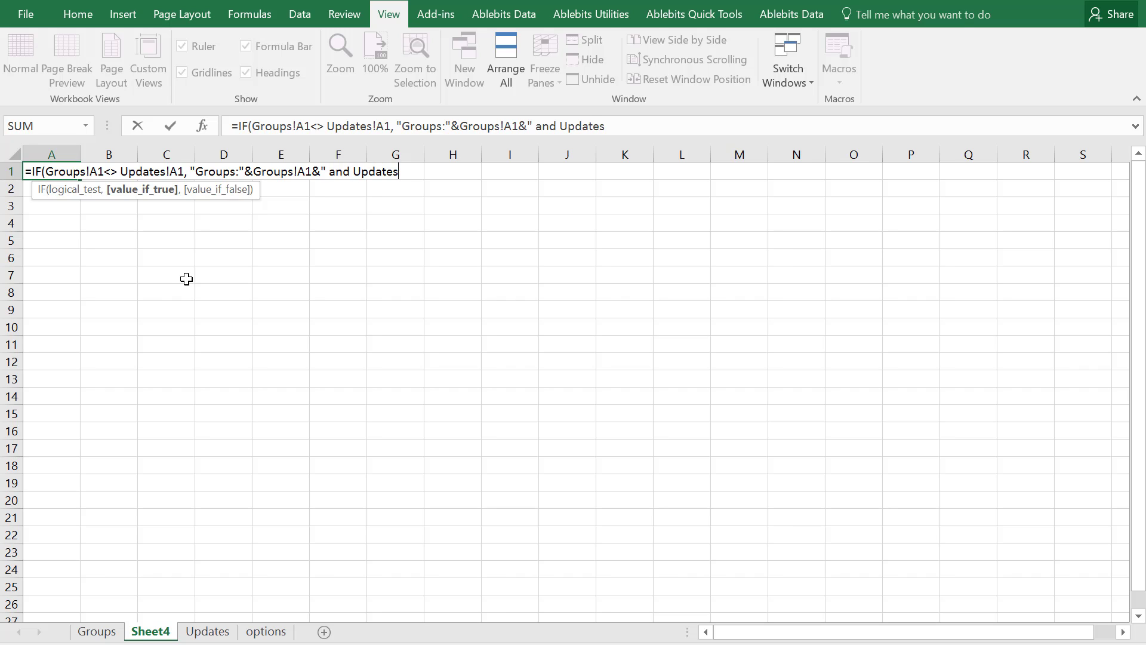
pyautogui.write(':"&Updates!A1, ')
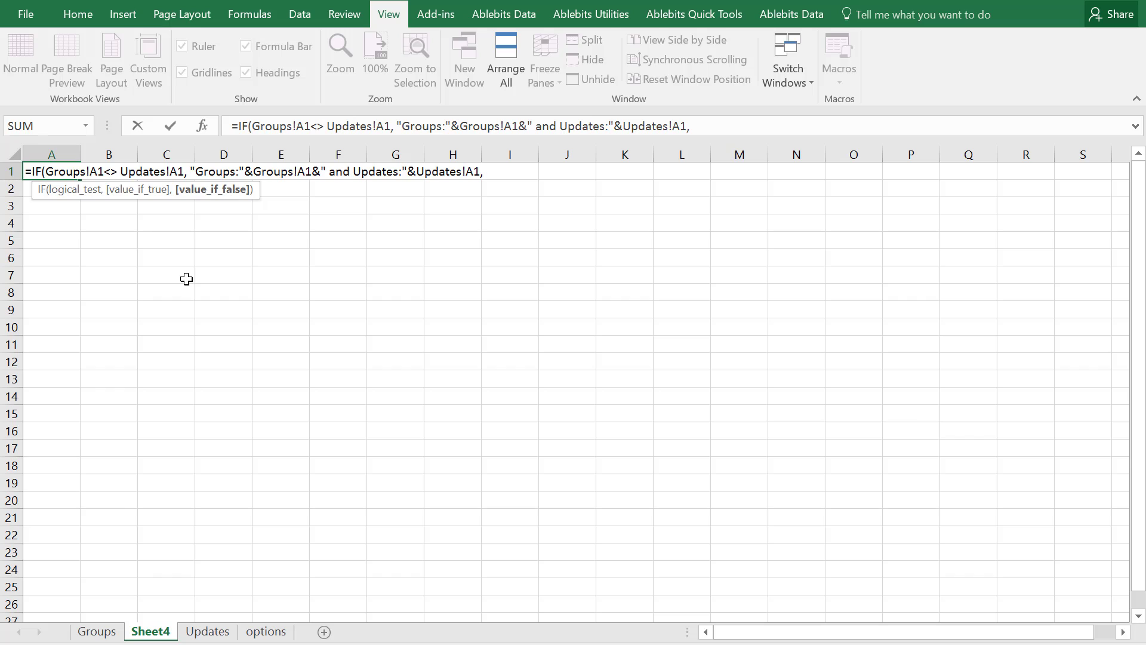
pyautogui.write('""')
pyautogui.write(')')
pyautogui.press('Return')
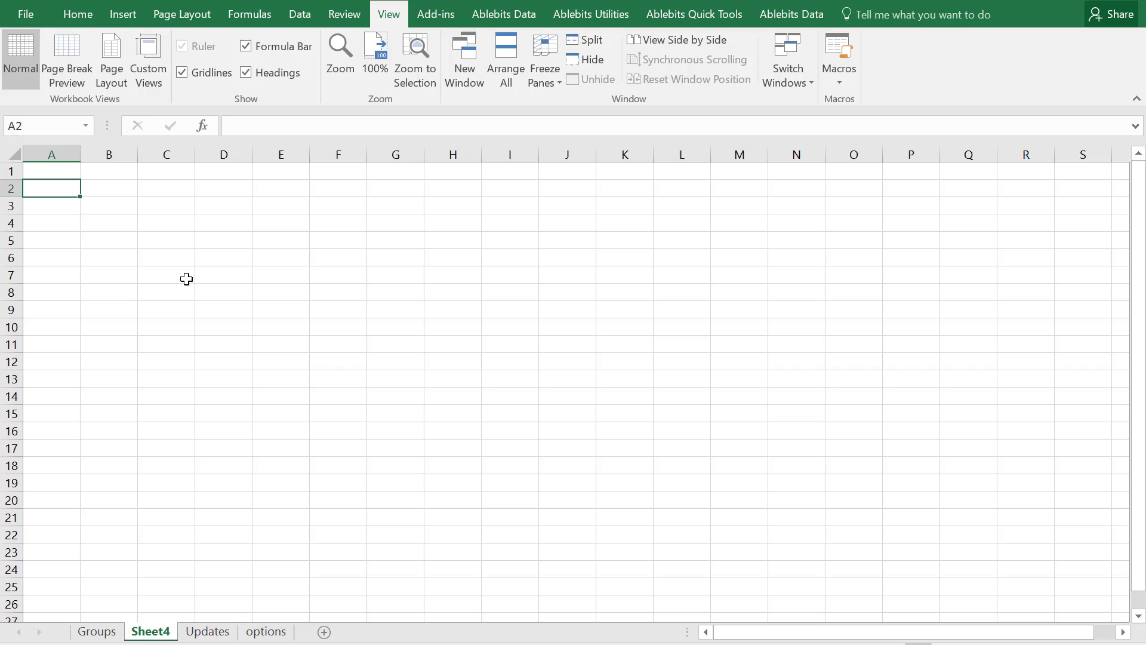
# Fill the A1 comparison formula across columns A–C and down the rows.
pyautogui.click(52, 171)
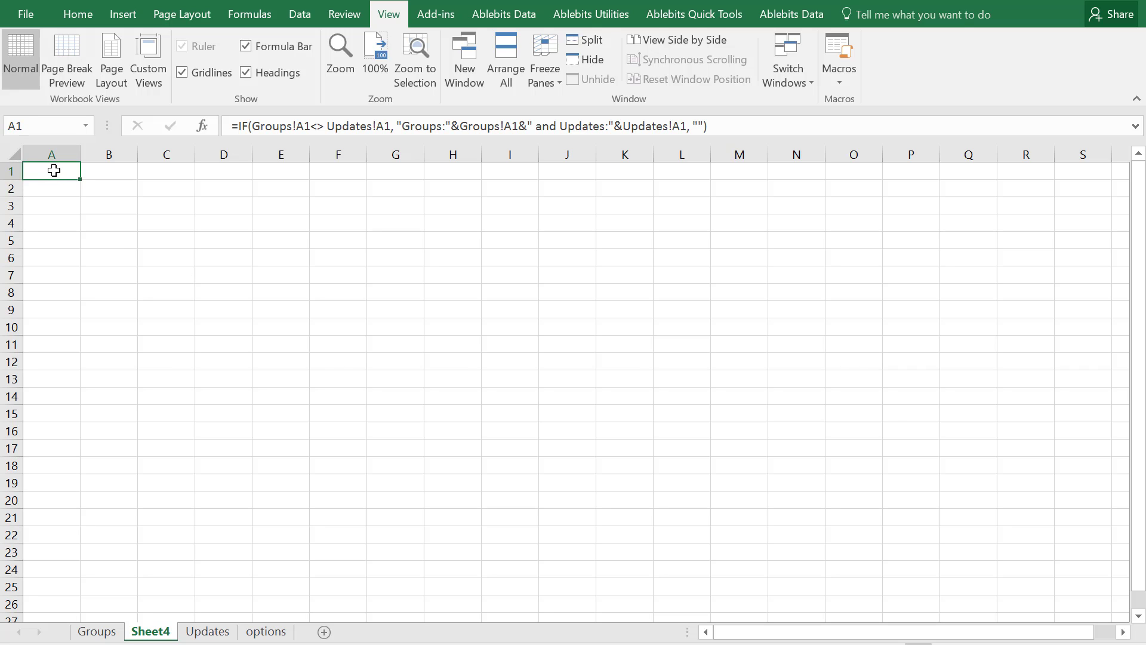
pyautogui.moveTo(79, 180)
pyautogui.mouseDown()
pyautogui.moveTo(194, 181)
pyautogui.moveTo(131, 239)
pyautogui.mouseUp()
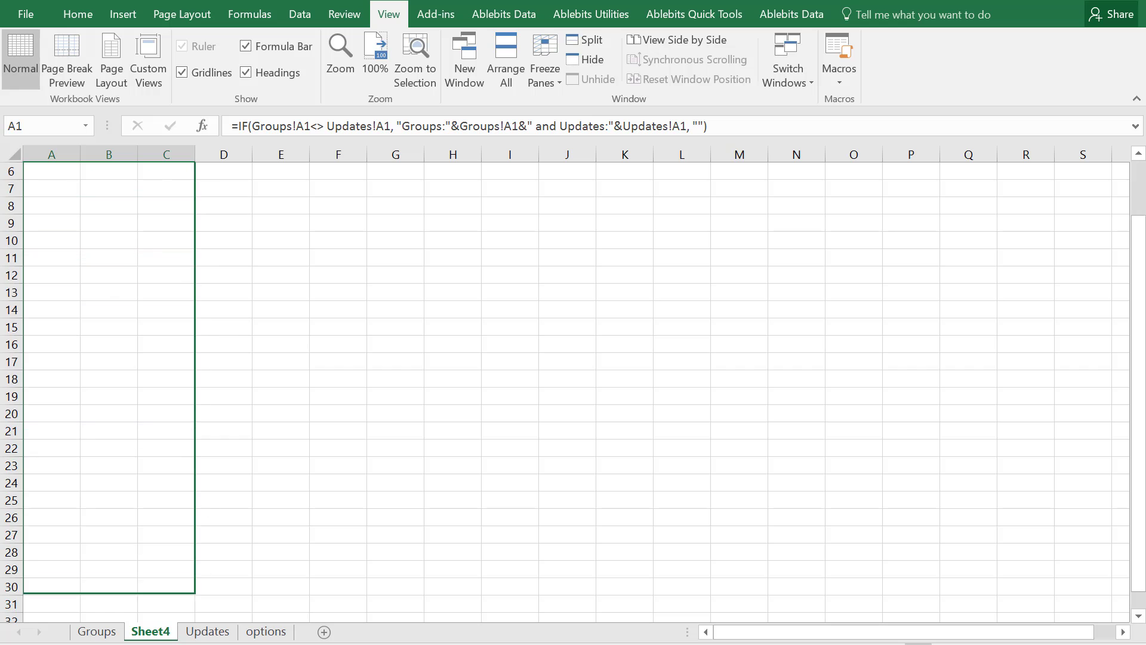
pyautogui.scroll(15, 131, 239)
pyautogui.scroll(15, 131, 239)
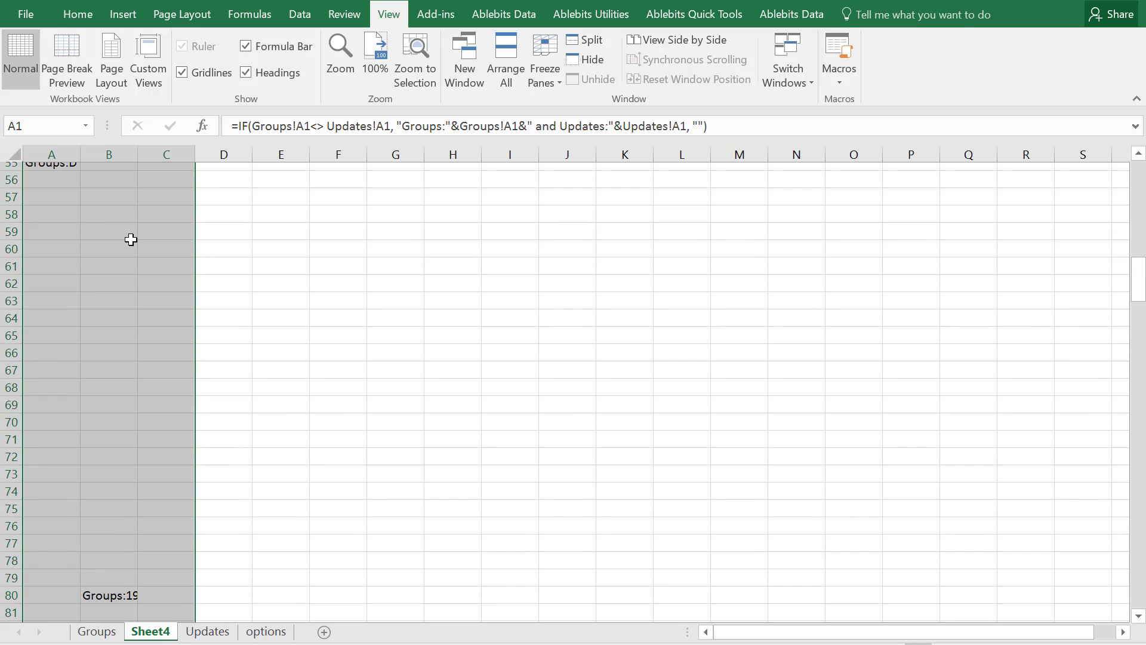
pyautogui.scroll(15, 131, 240)
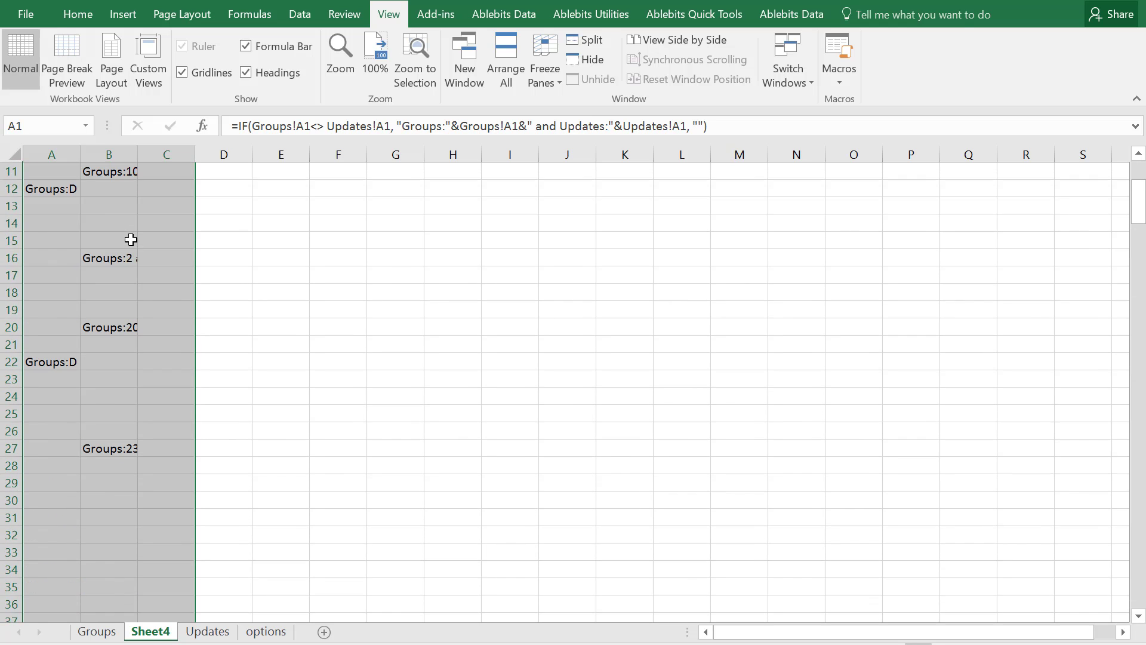
# AutoFit columns A and B to show the full difference messages.
pyautogui.doubleClick(80, 154)
pyautogui.doubleClick(225, 154)
pyautogui.click(134, 210)
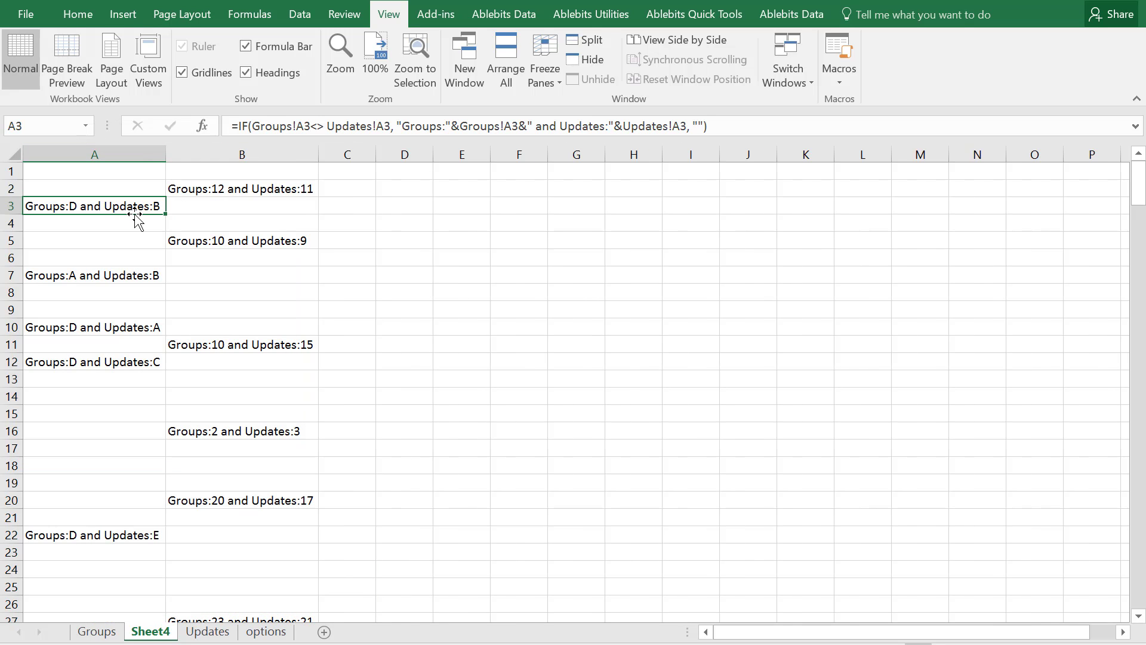
# Select the entire Groups data table from A1 down to row 101.
pyautogui.click(97, 632)
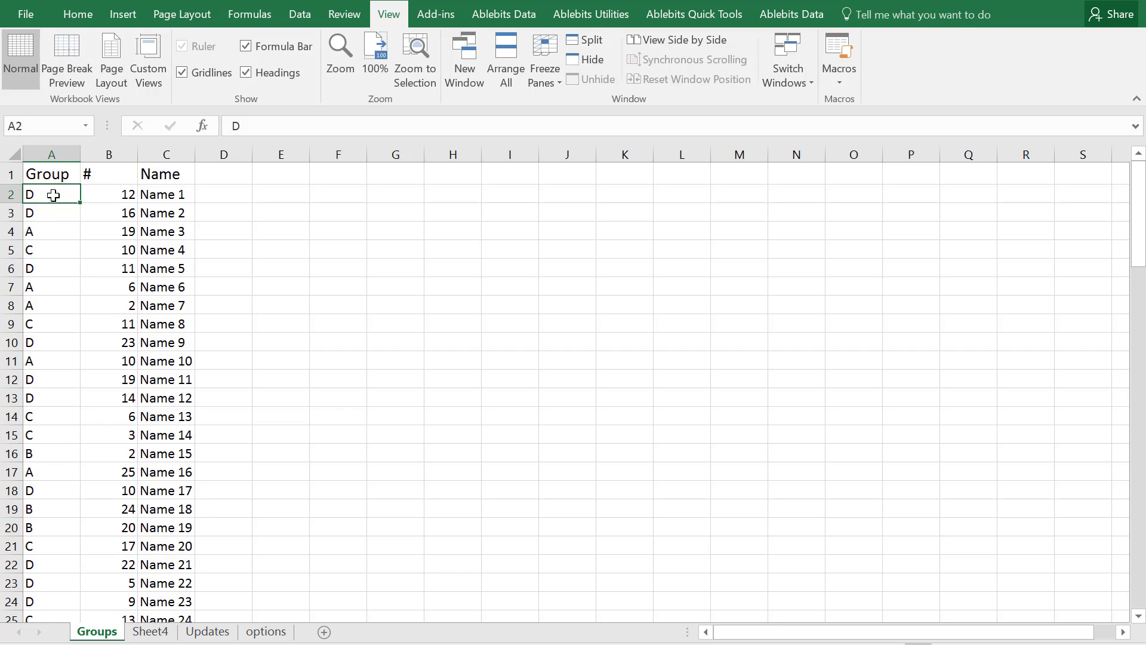
pyautogui.click(59, 175)
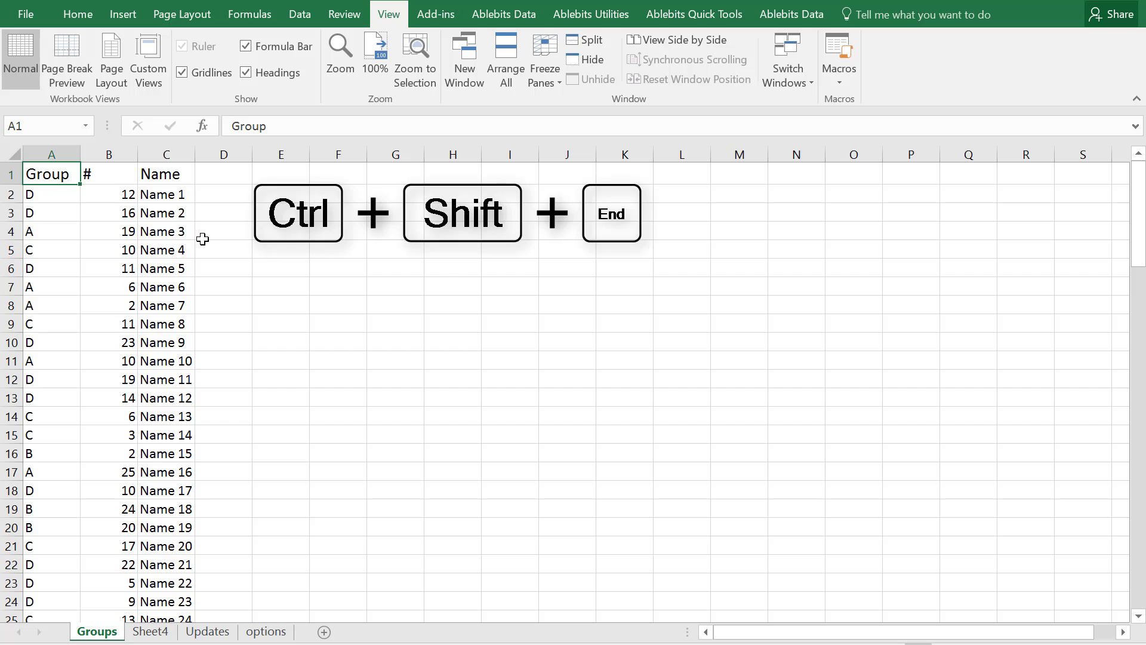
pyautogui.hotkey('ctrl', 'shift', 'End')
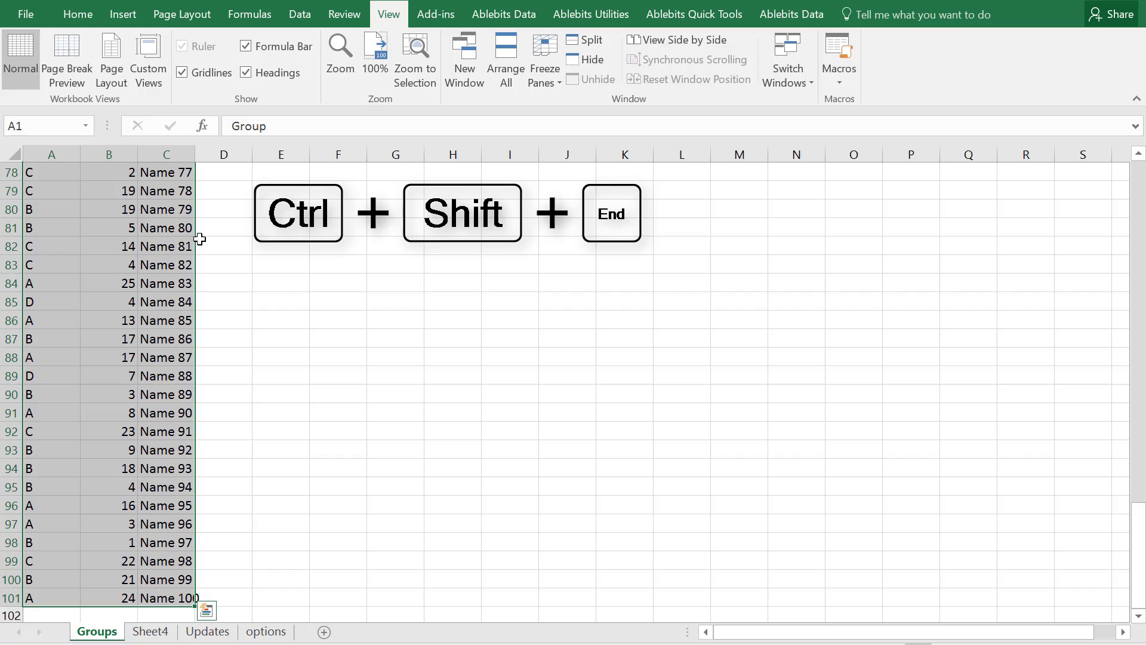
pyautogui.click(94, 12)
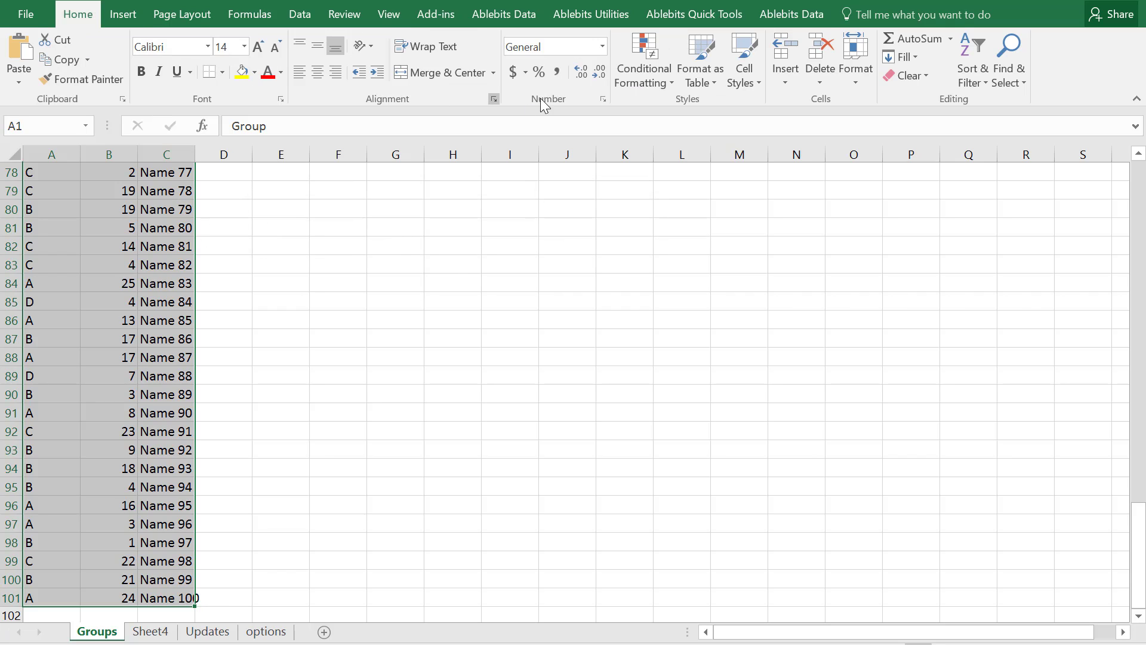
# Add a conditional formatting rule =A1<>Updates!A1 with a light green fill for differing cells.
pyautogui.click(656, 77)
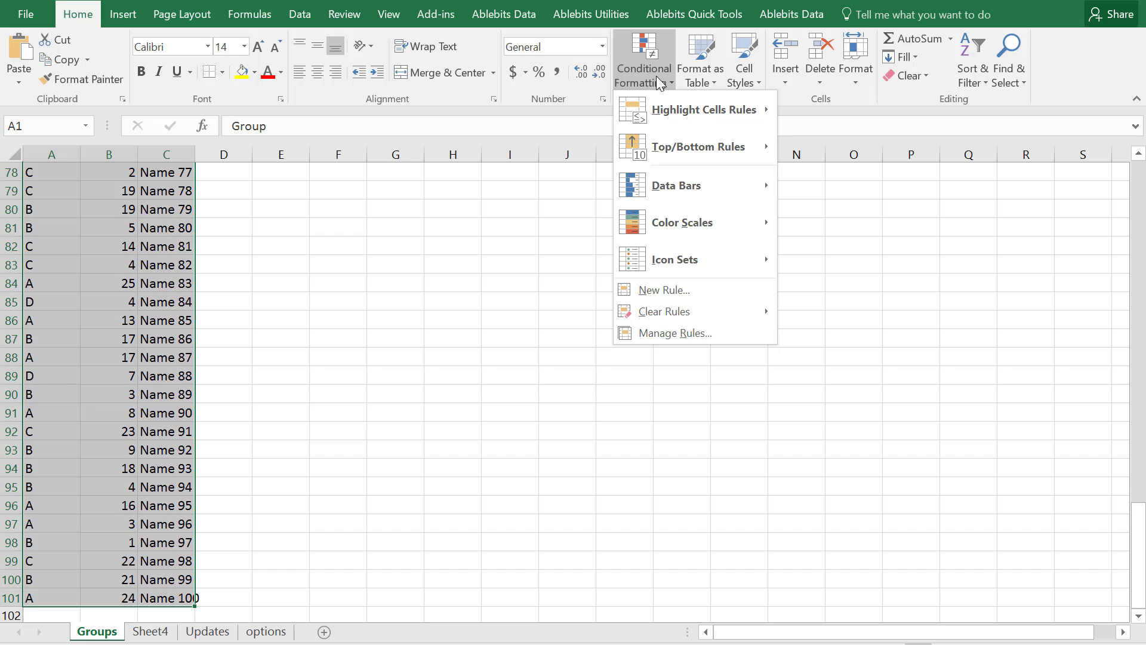
pyautogui.click(688, 292)
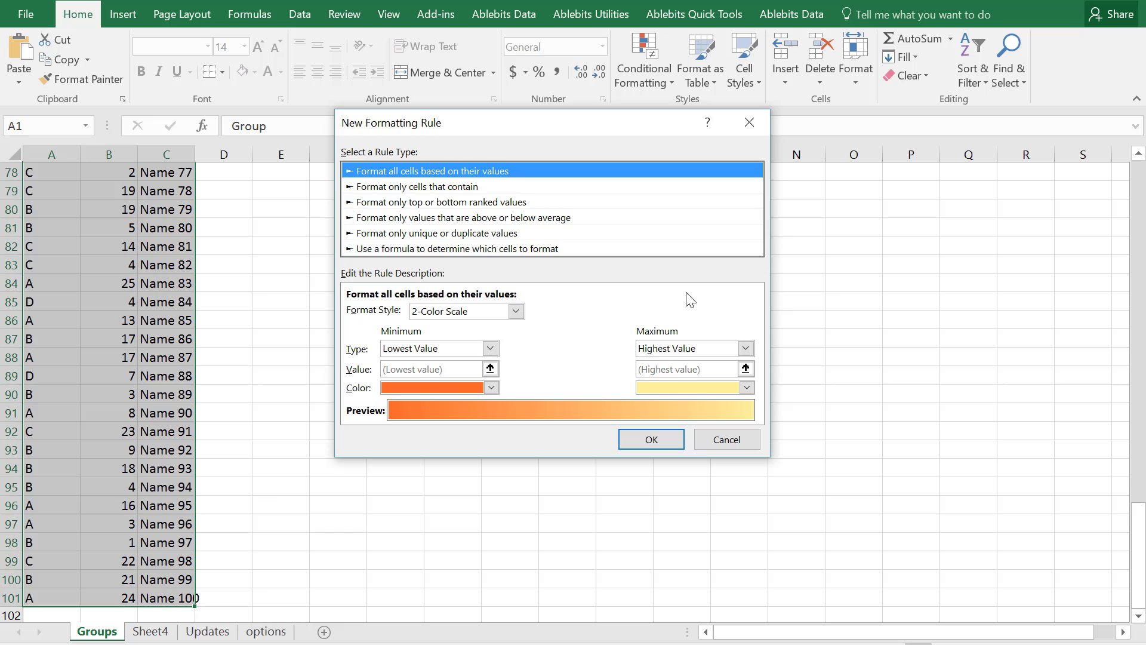
pyautogui.click(535, 249)
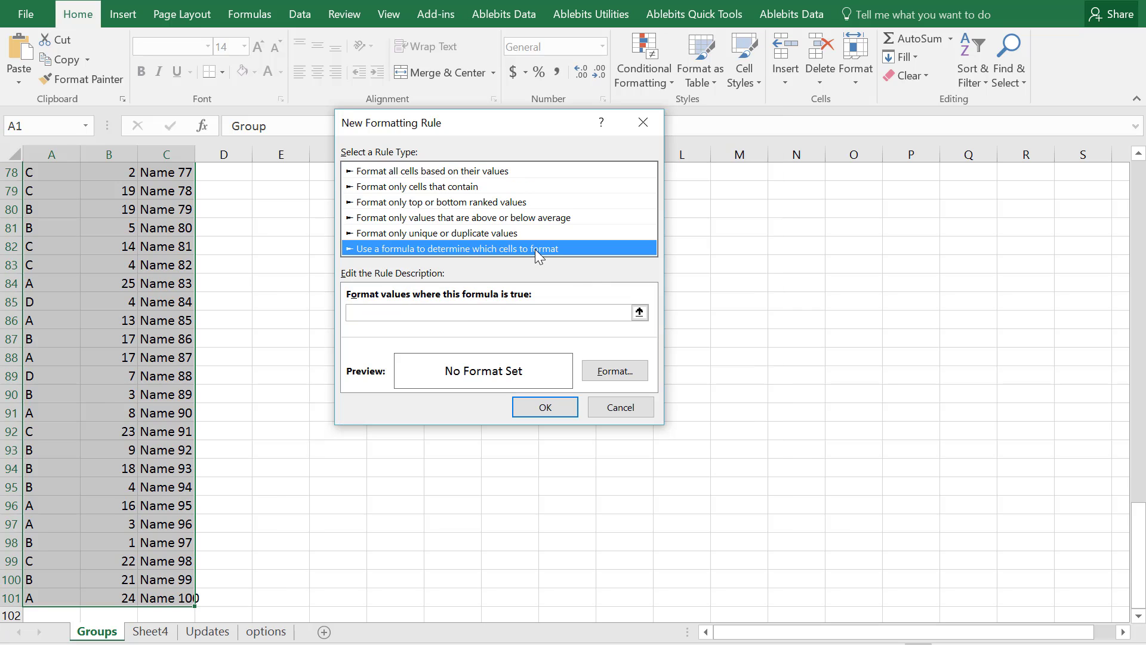
pyautogui.click(529, 314)
pyautogui.write('=')
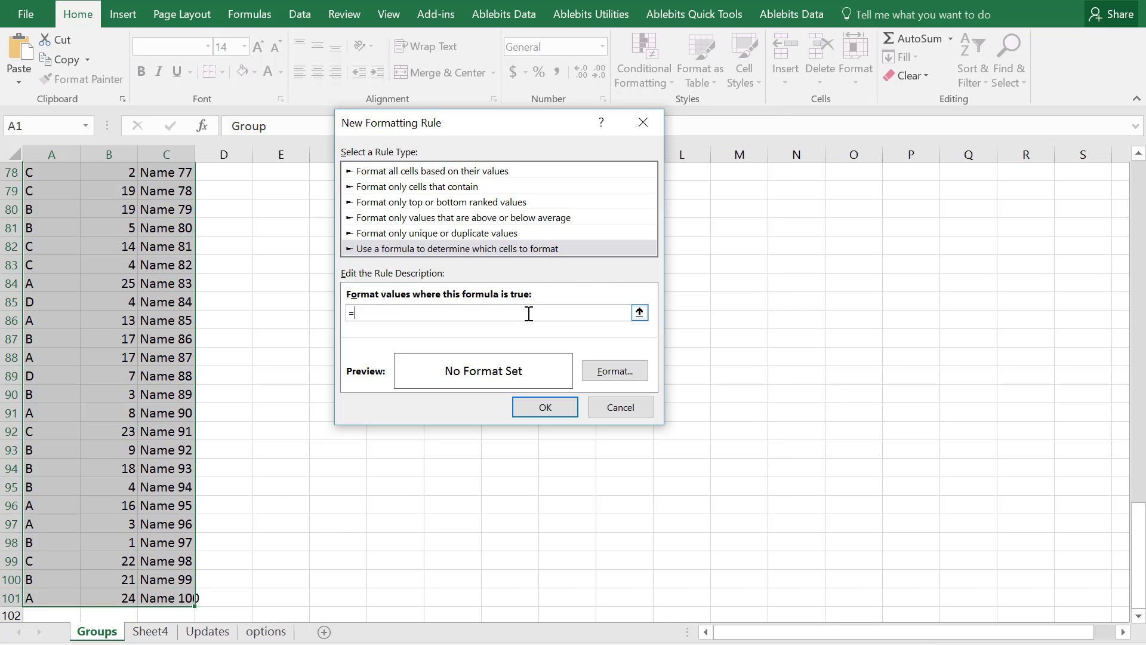
pyautogui.write('A1<>')
pyautogui.write('Updates!')
pyautogui.write('A1')
pyautogui.click(613, 363)
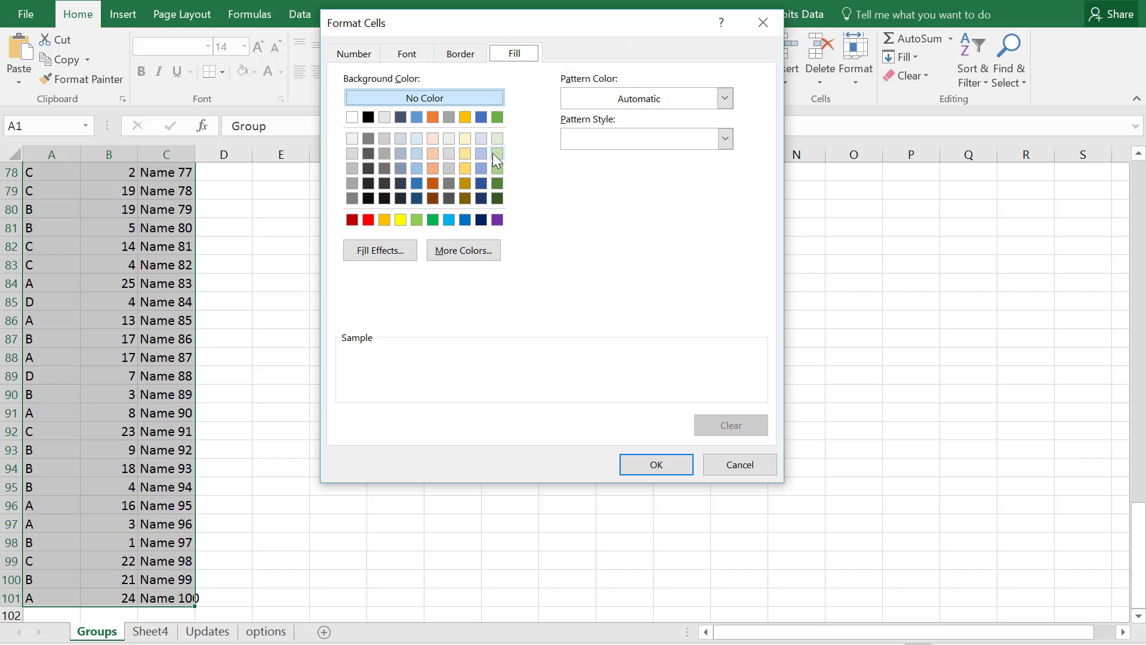
pyautogui.click(493, 153)
pyautogui.click(656, 464)
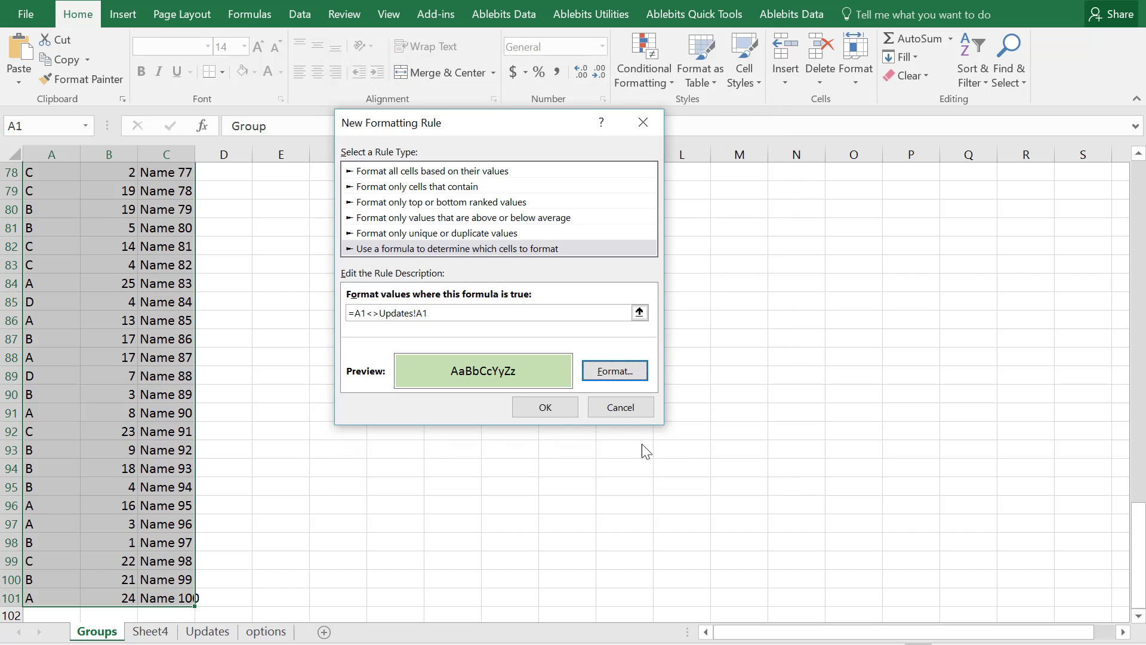
pyautogui.click(545, 407)
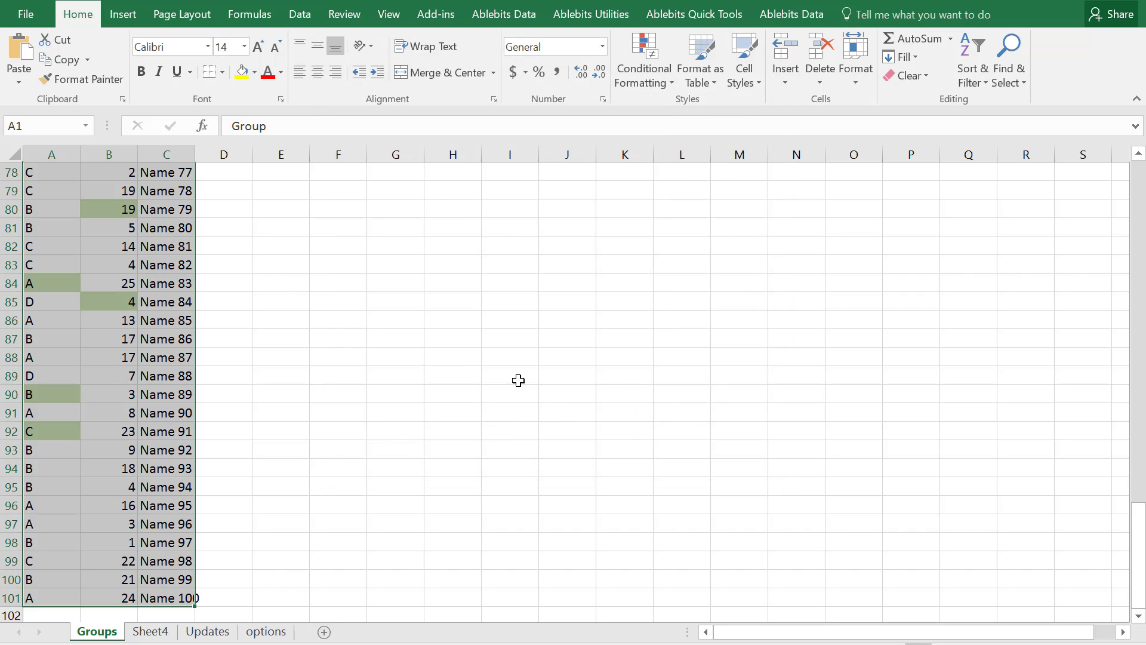
pyautogui.click(56, 269)
pyautogui.hotkey('ctrl', 'Down')
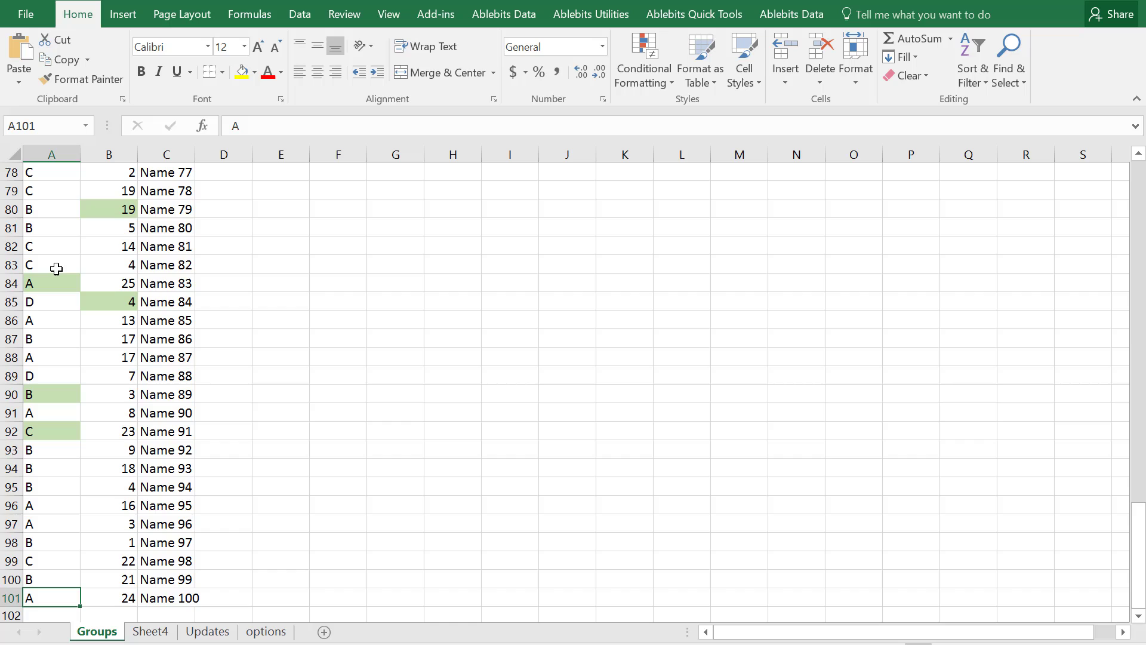
# Share the Book List workbook, allowing changes by more than one user at once.
pyautogui.hotkey('ctrl', 'Home')
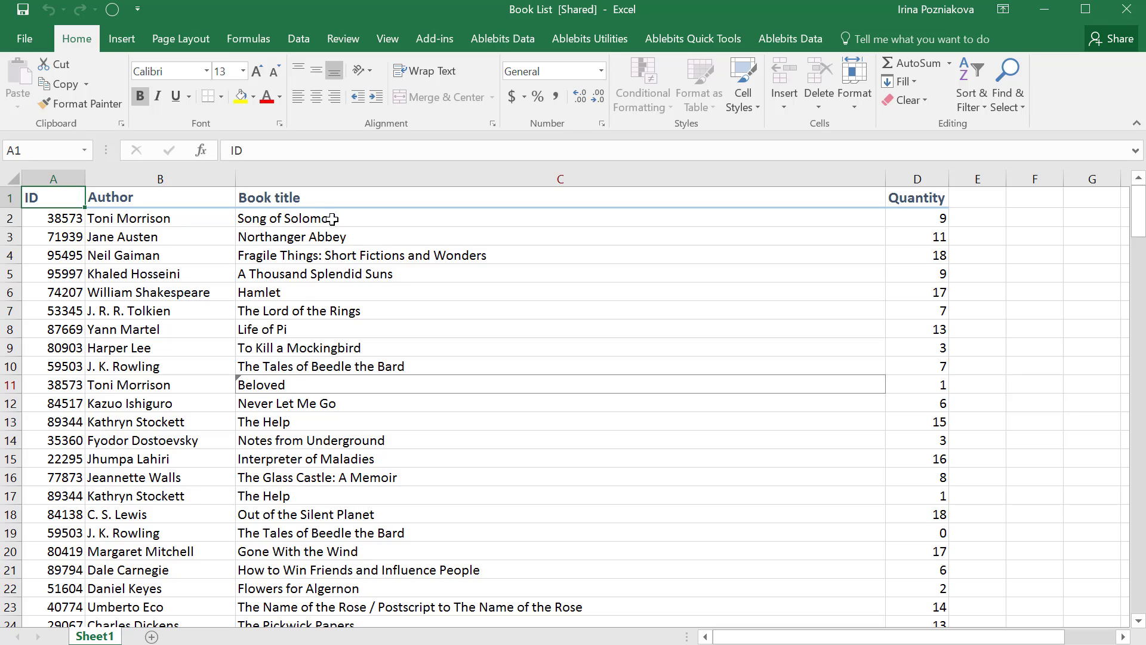
pyautogui.click(345, 41)
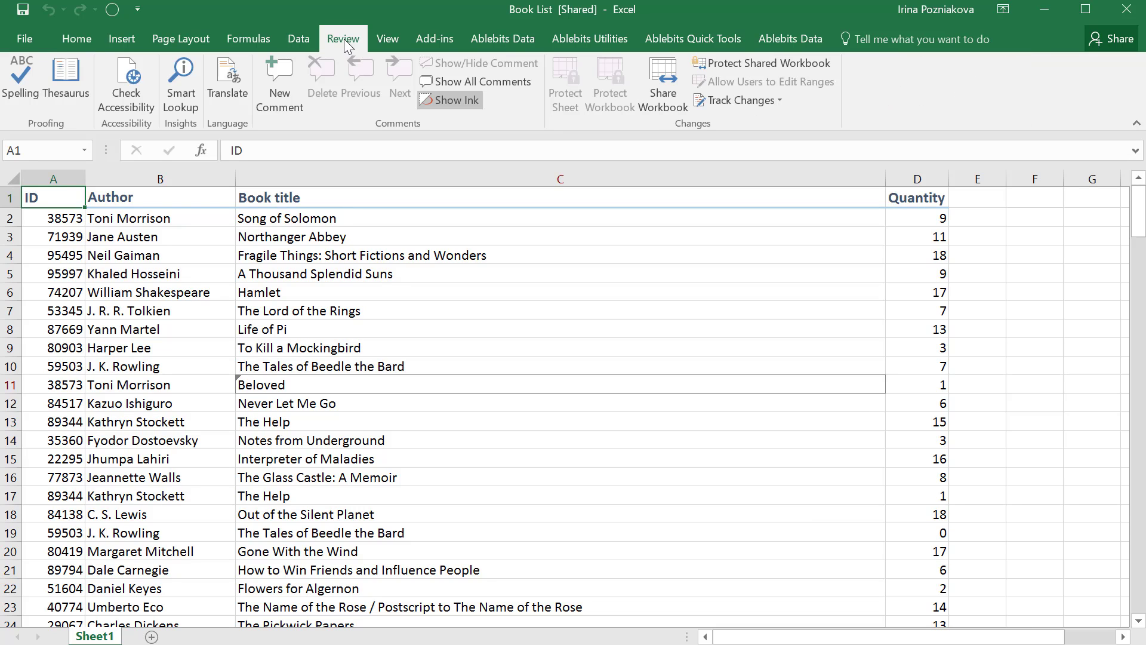
pyautogui.click(654, 84)
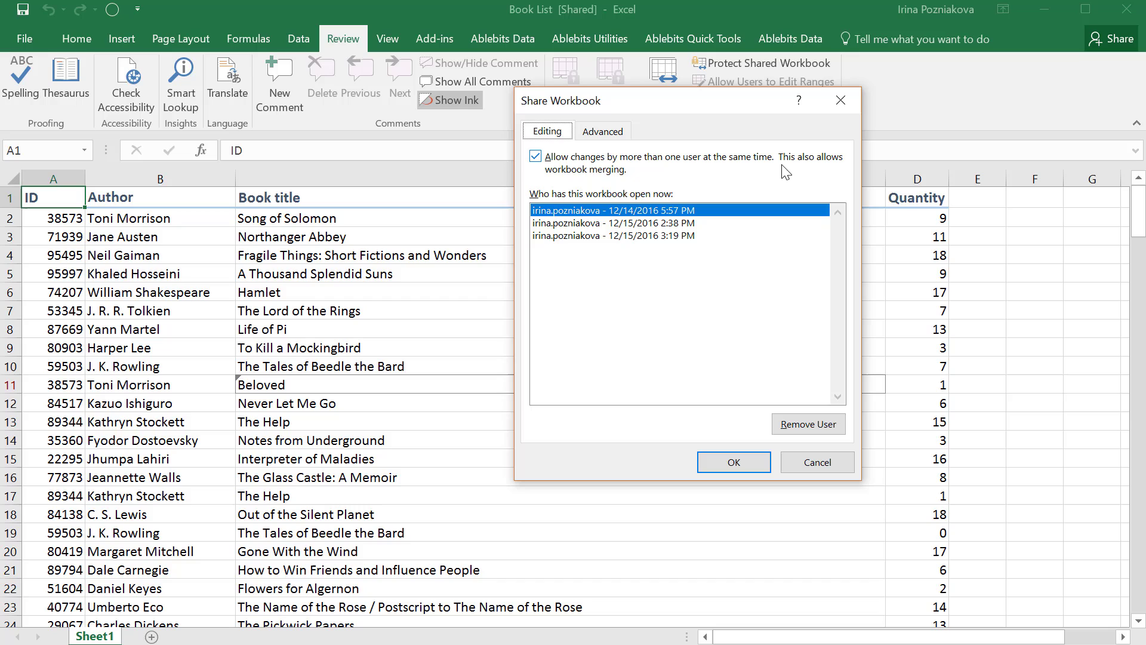
pyautogui.click(718, 462)
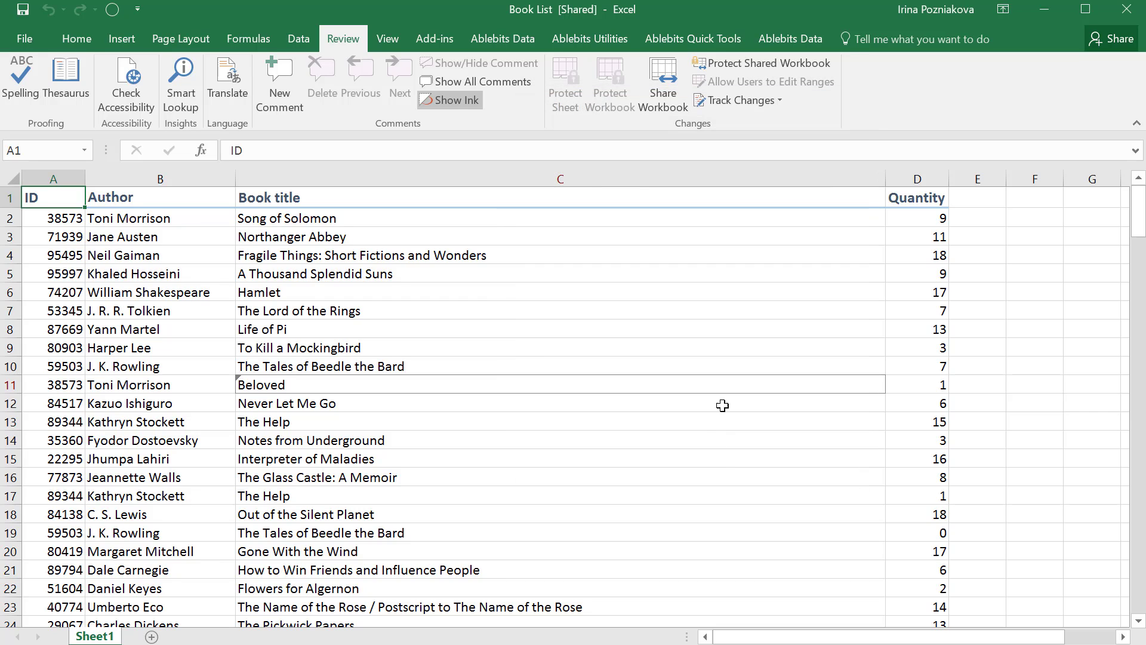
pyautogui.click(775, 101)
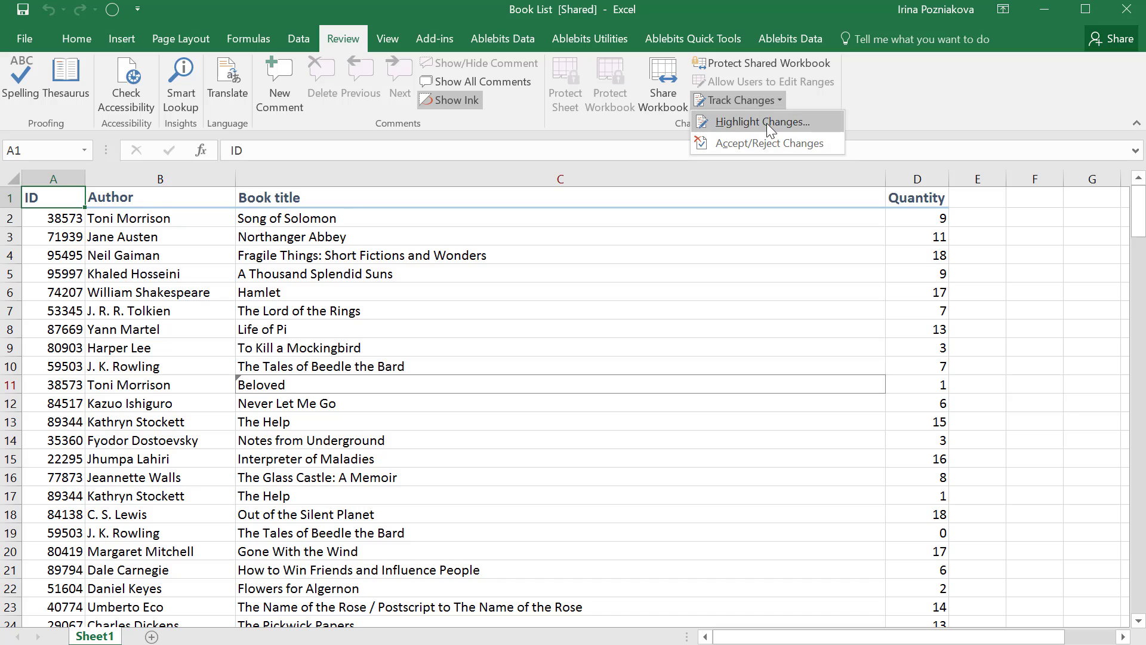
pyautogui.click(765, 123)
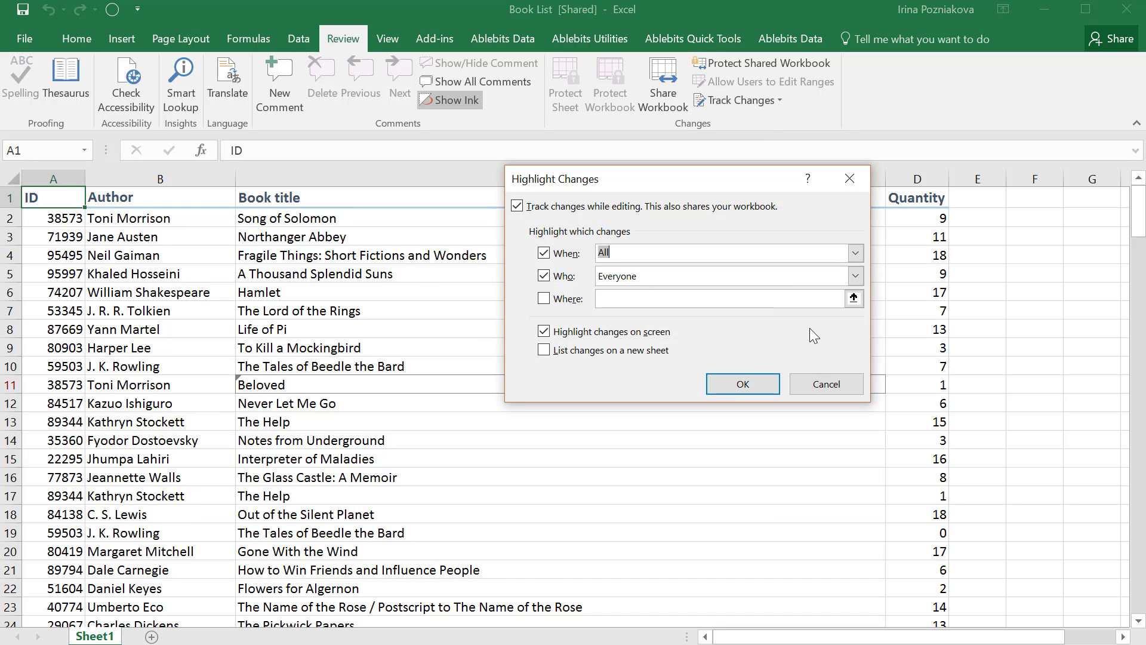
pyautogui.click(850, 178)
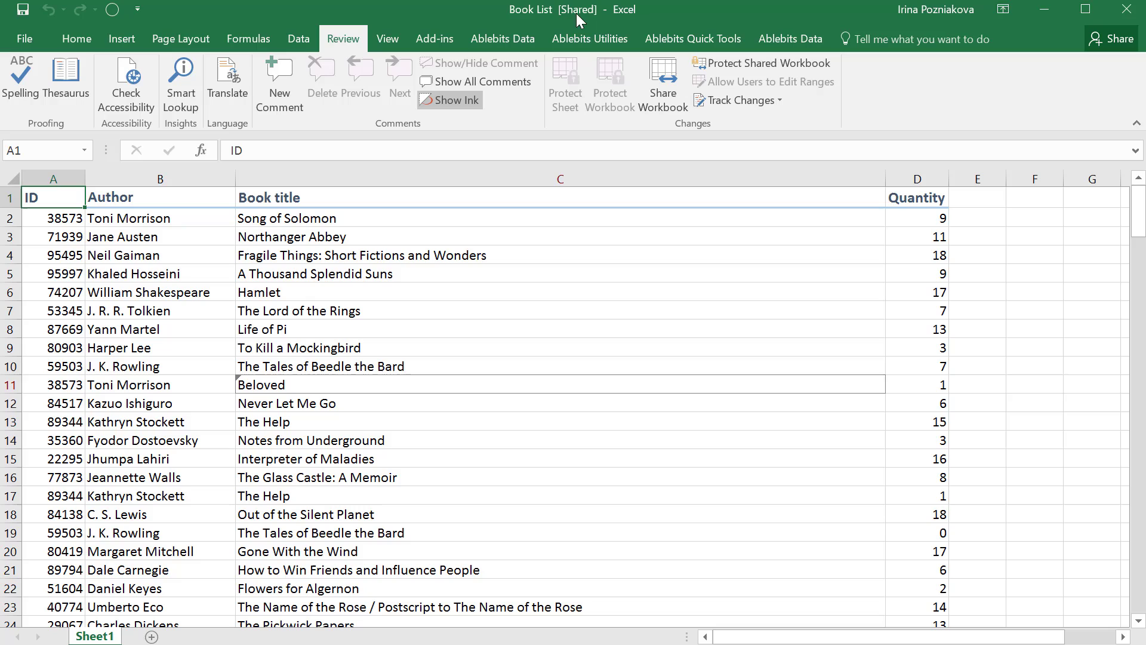
# Add Compare and Merge Workbooks from All Commands to the Quick Access Toolbar.
pyautogui.click(139, 8)
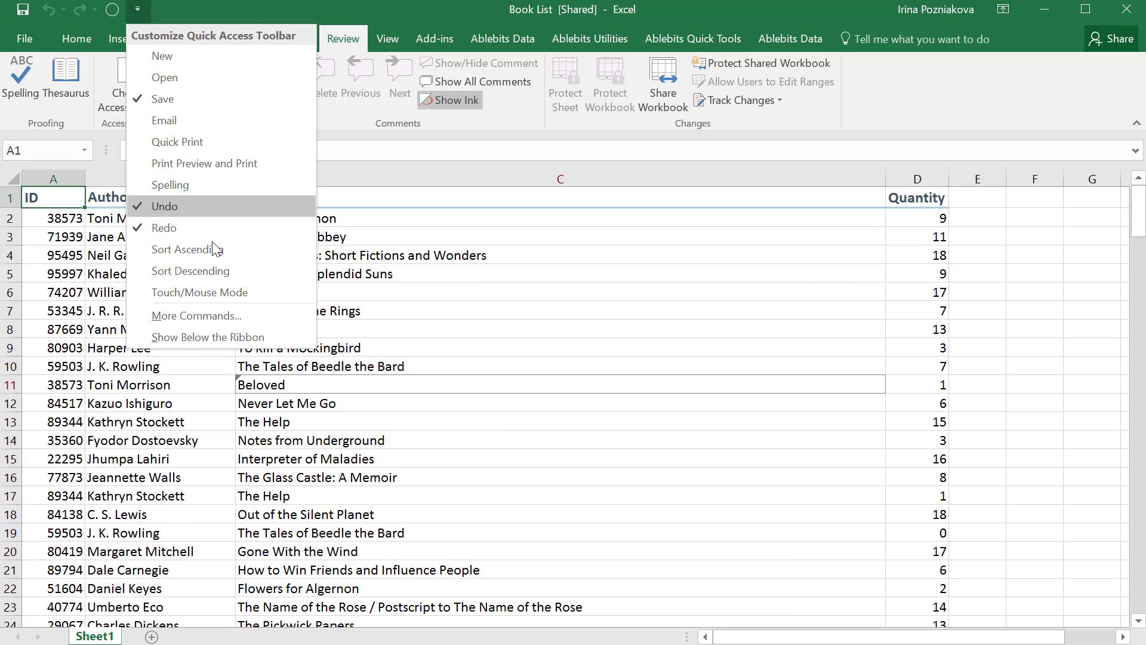
pyautogui.click(232, 316)
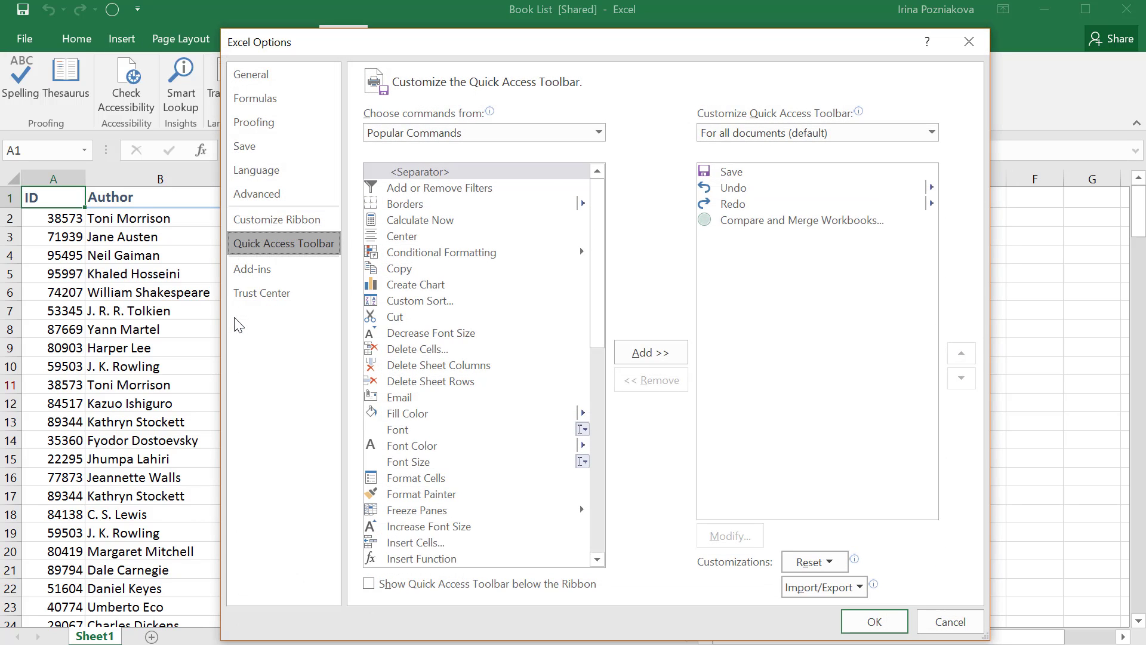
pyautogui.click(503, 132)
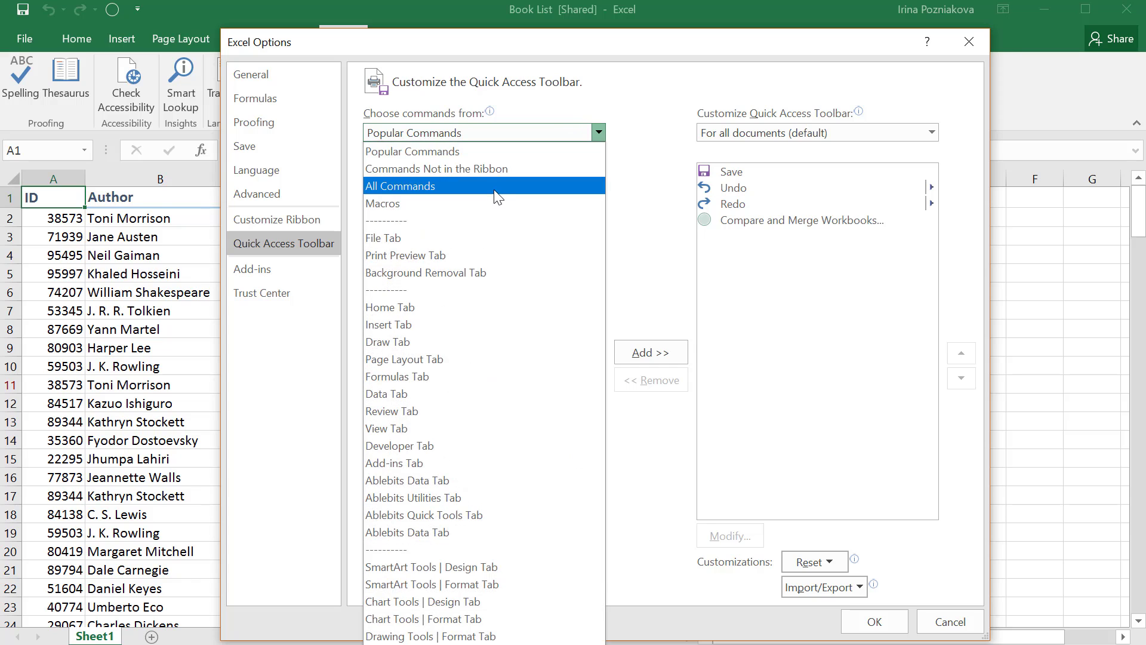
pyautogui.click(508, 186)
pyautogui.scroll(-10, 593, 500)
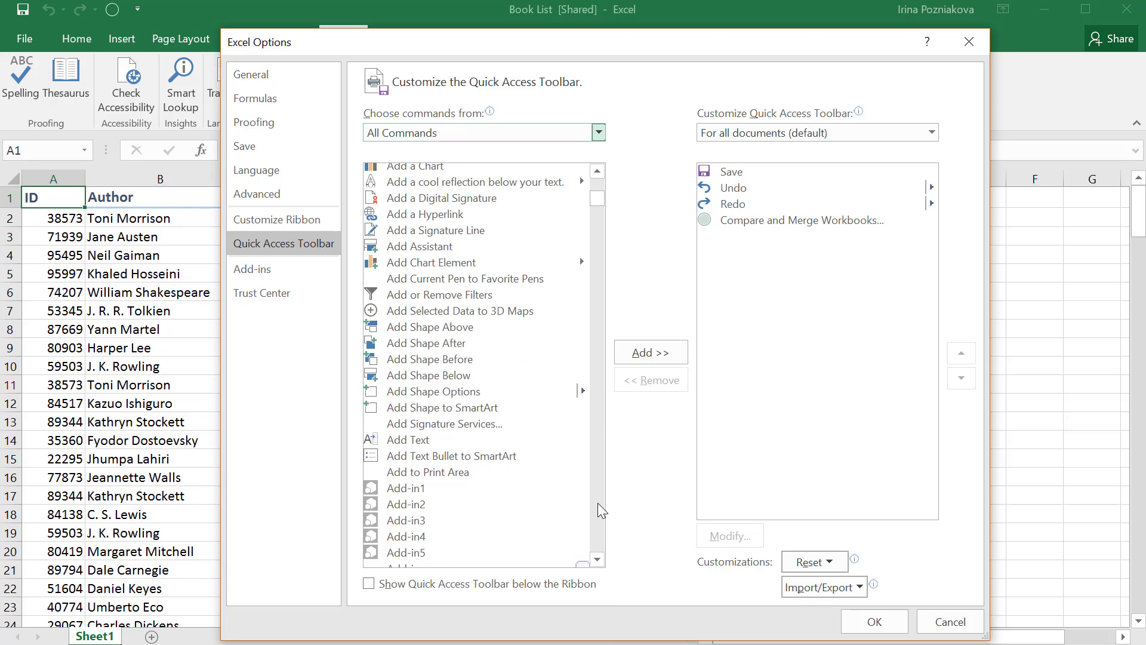
pyautogui.scroll(-10, 597, 503)
pyautogui.scroll(-10, 597, 503)
pyautogui.scroll(-8, 598, 505)
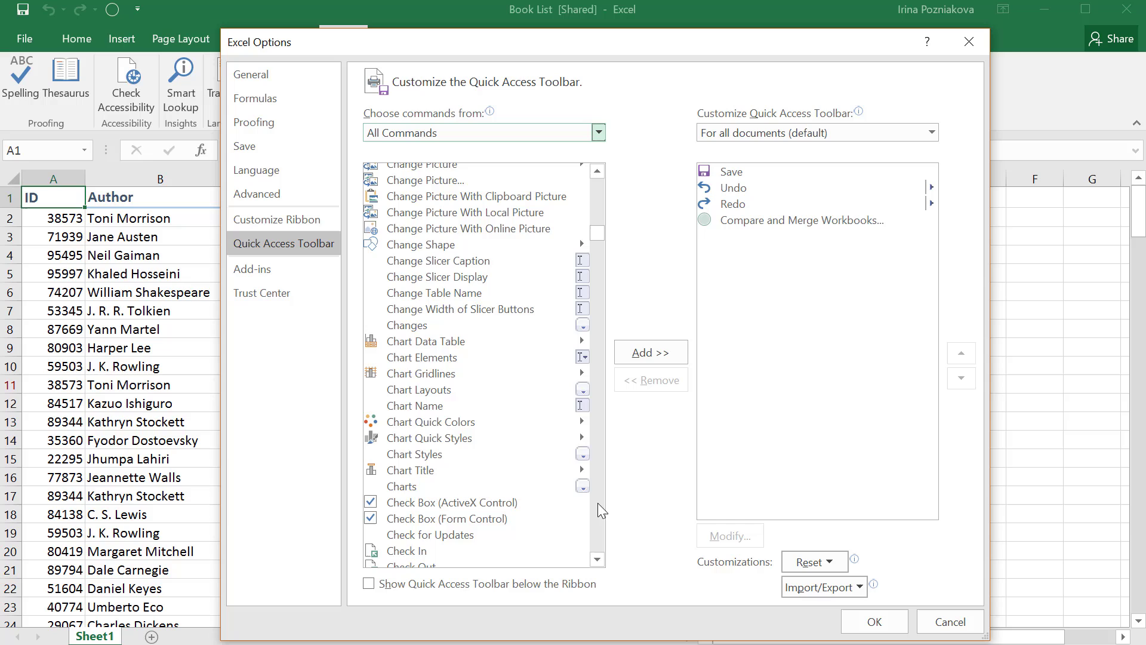
pyautogui.scroll(-8, 599, 505)
pyautogui.scroll(-8, 599, 505)
pyautogui.scroll(-8, 599, 505)
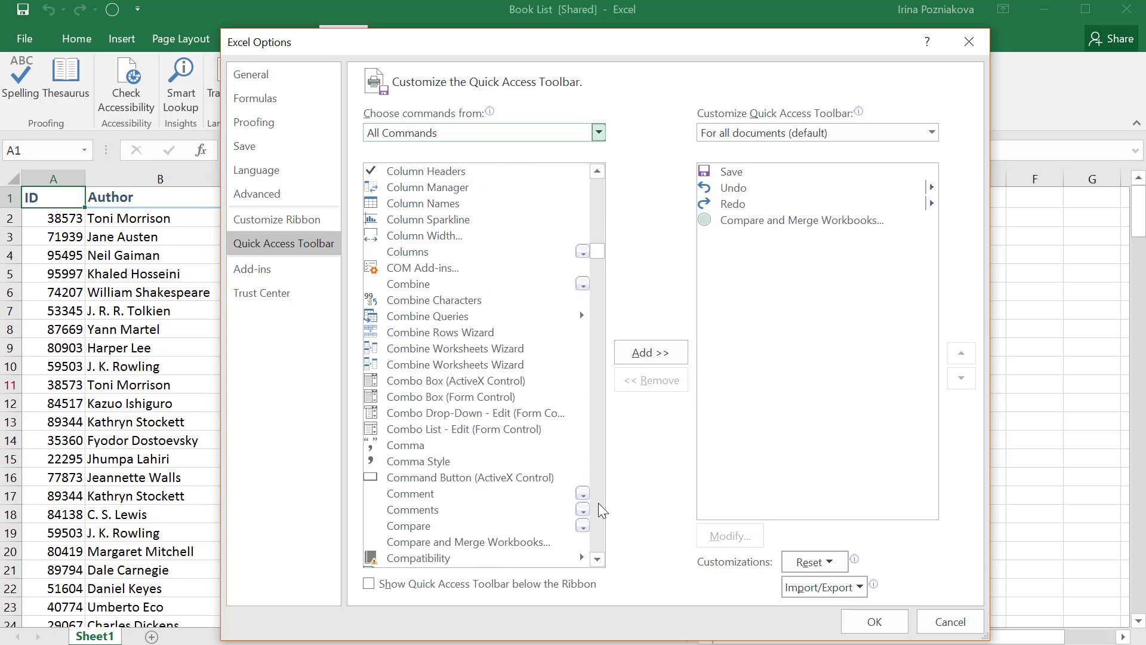
pyautogui.click(507, 543)
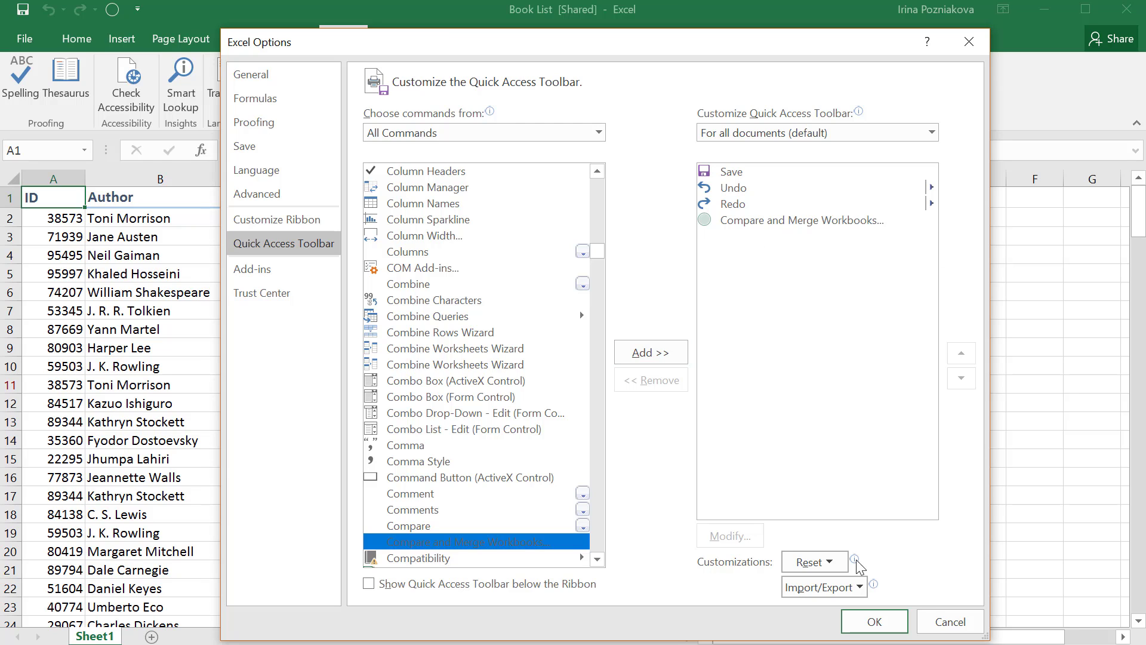
pyautogui.click(872, 622)
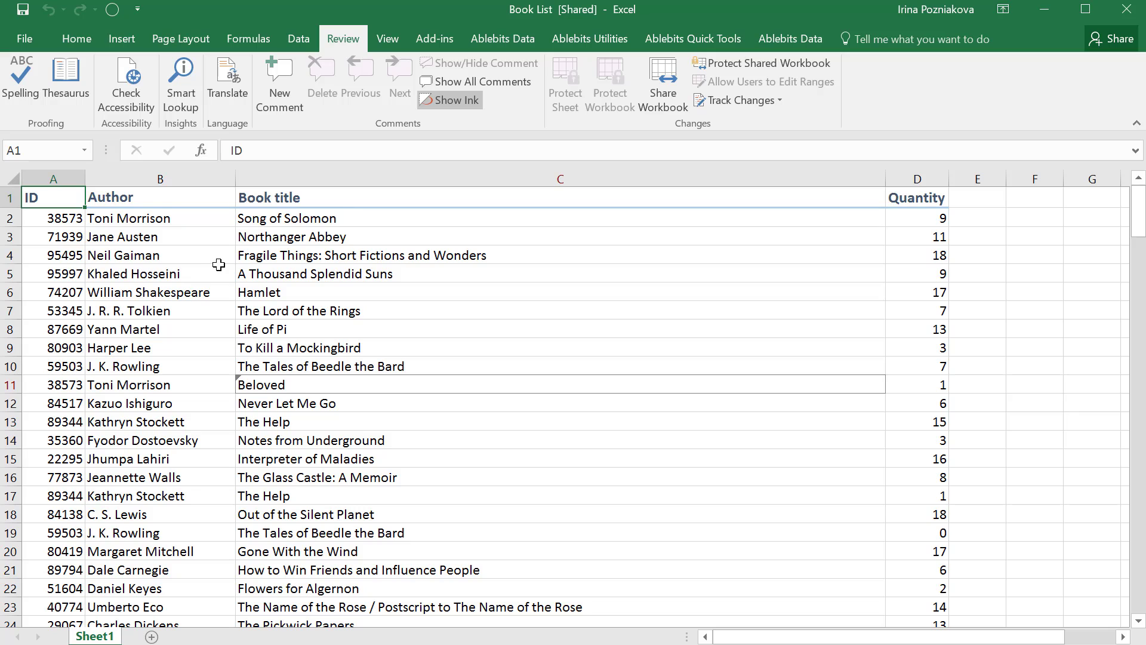
# Merge the Book List New and Book List. Updates2 copies into the shared book list.
pyautogui.click(112, 9)
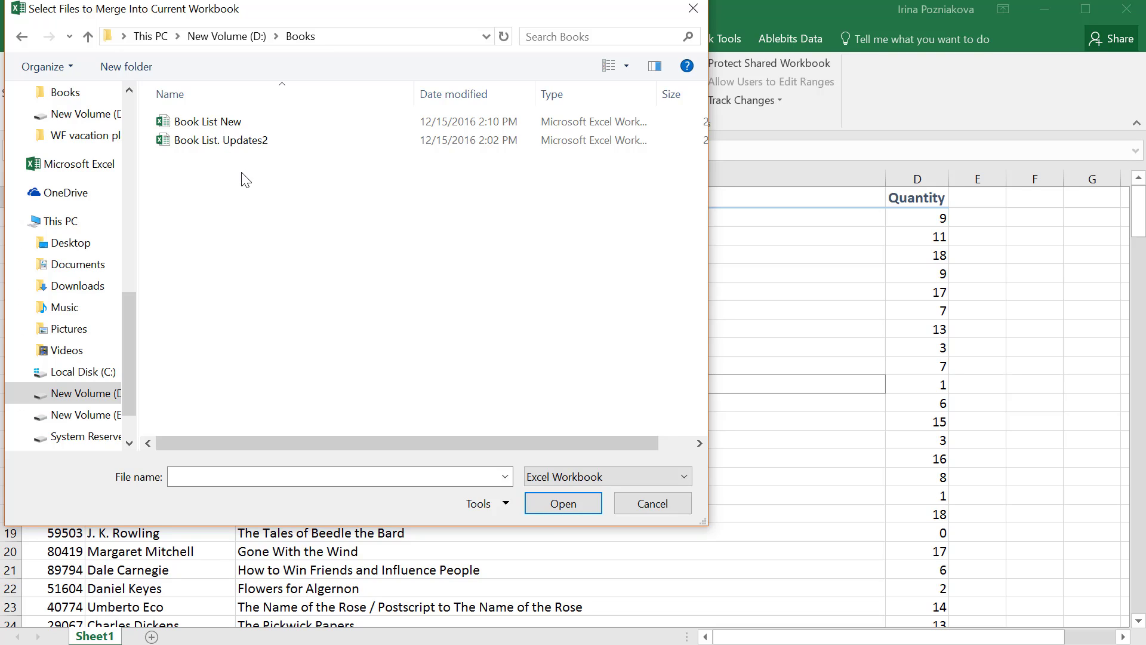
pyautogui.click(227, 121)
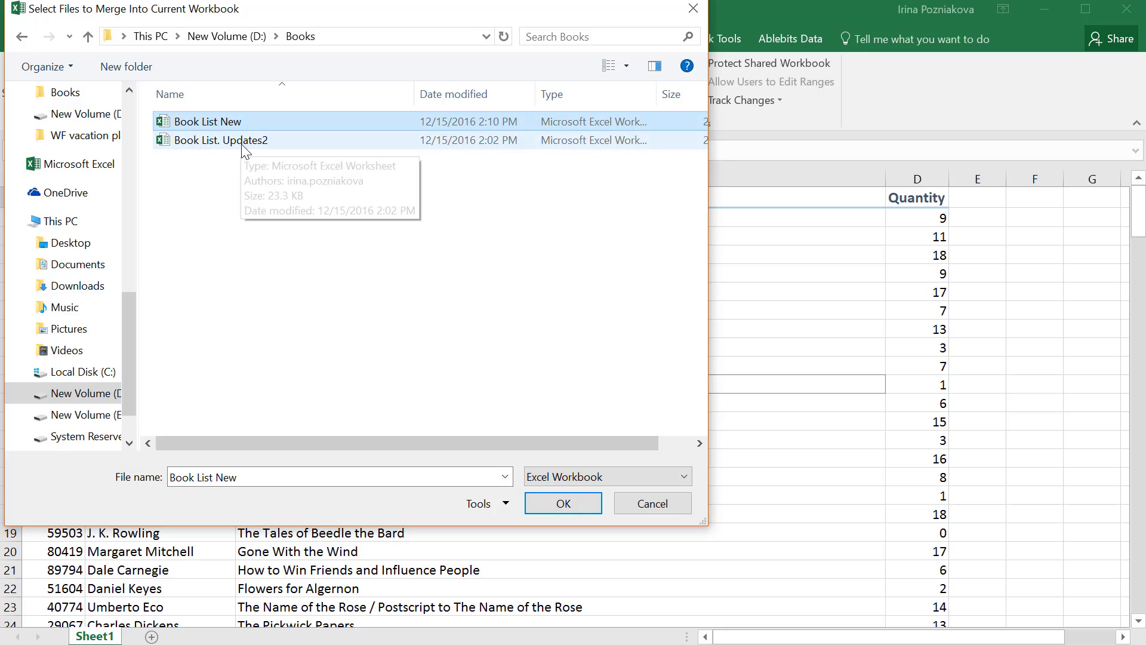
pyautogui.keyDown('ctrl'); pyautogui.click(242, 142); pyautogui.keyUp('ctrl')
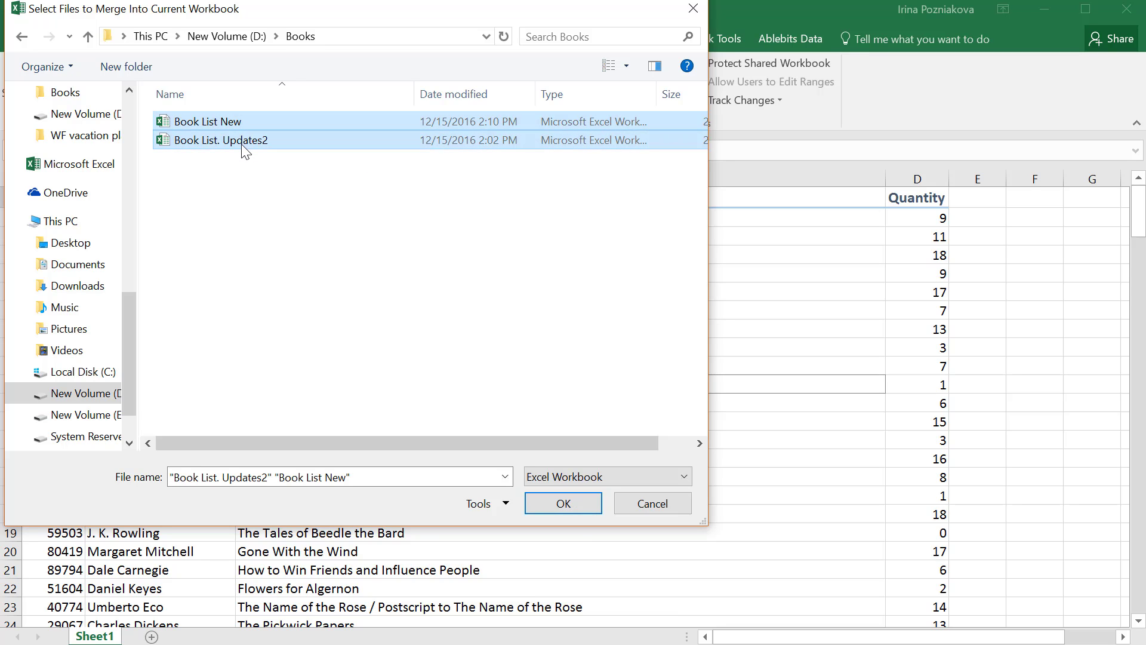
pyautogui.click(550, 504)
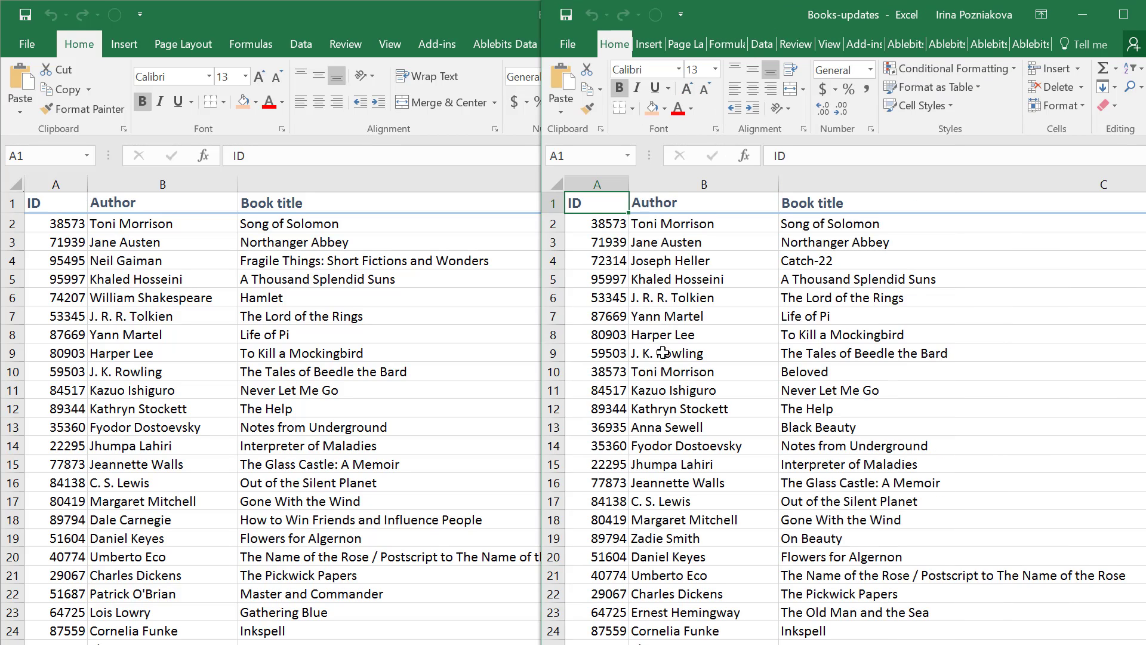
# Compare the side-by-side lists, pointing out the added Black Beauty row in Books-updates.
pyautogui.click(557, 427)
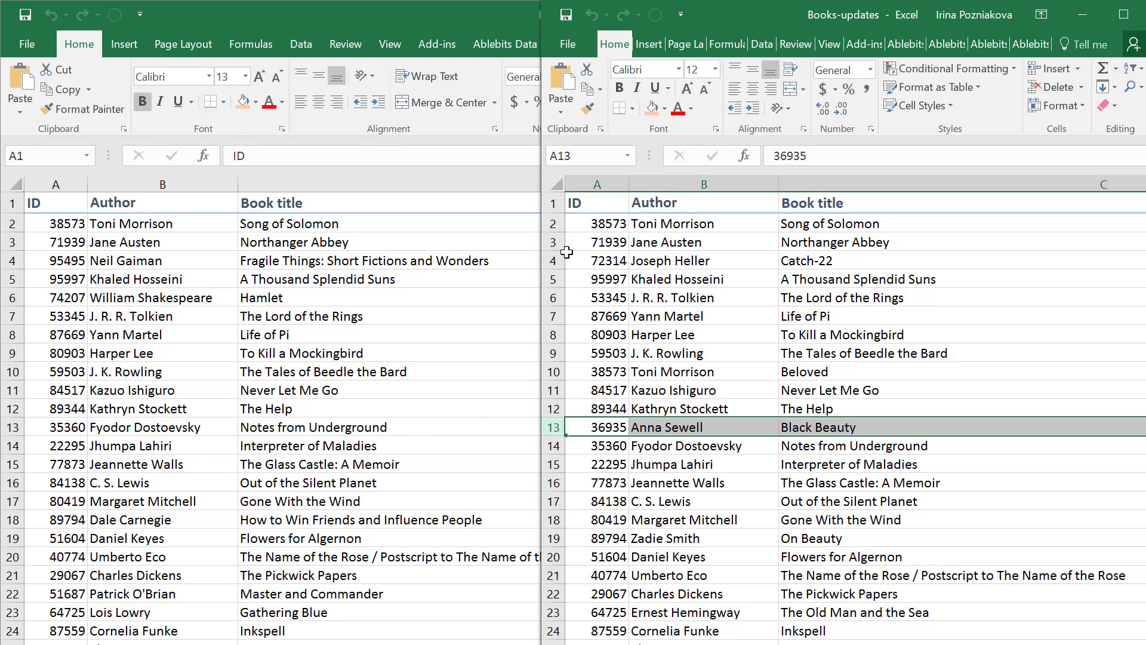
pyautogui.click(589, 207)
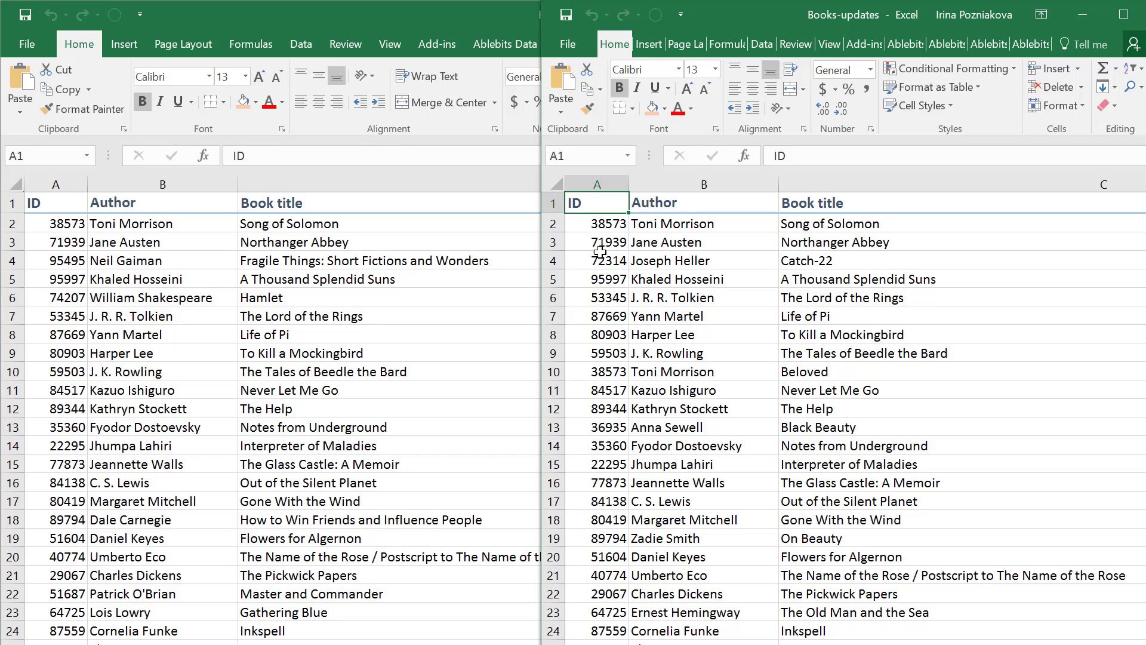
# Bring Books to the front and launch Synkronizer 11 from the Add-ins commands.
pyautogui.click(61, 204)
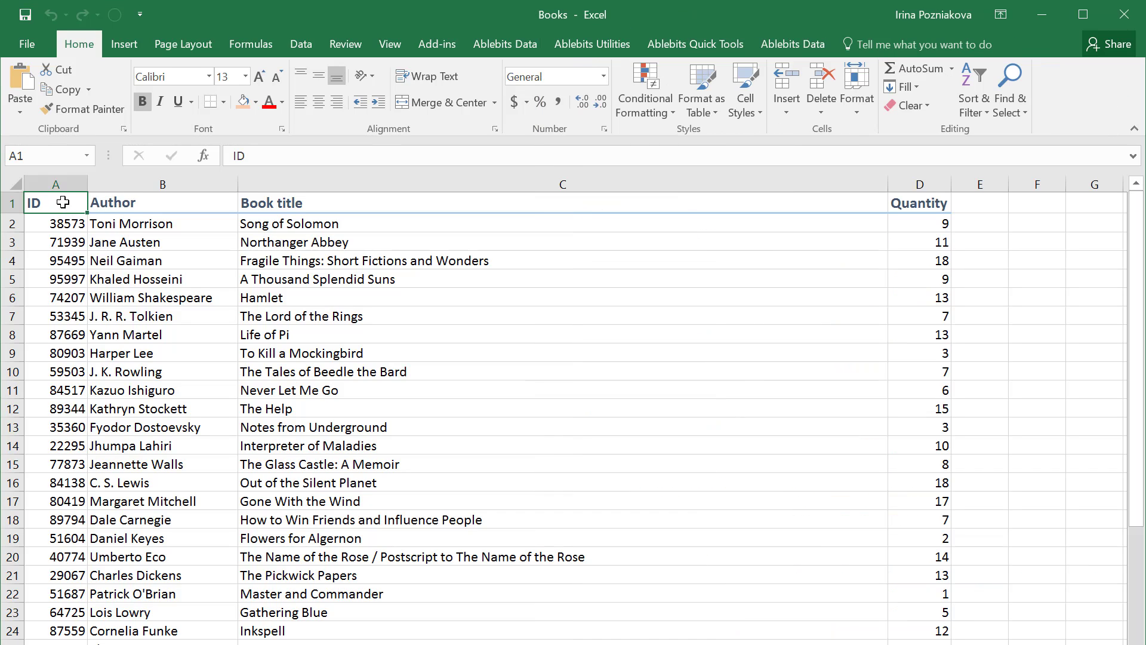
pyautogui.click(413, 45)
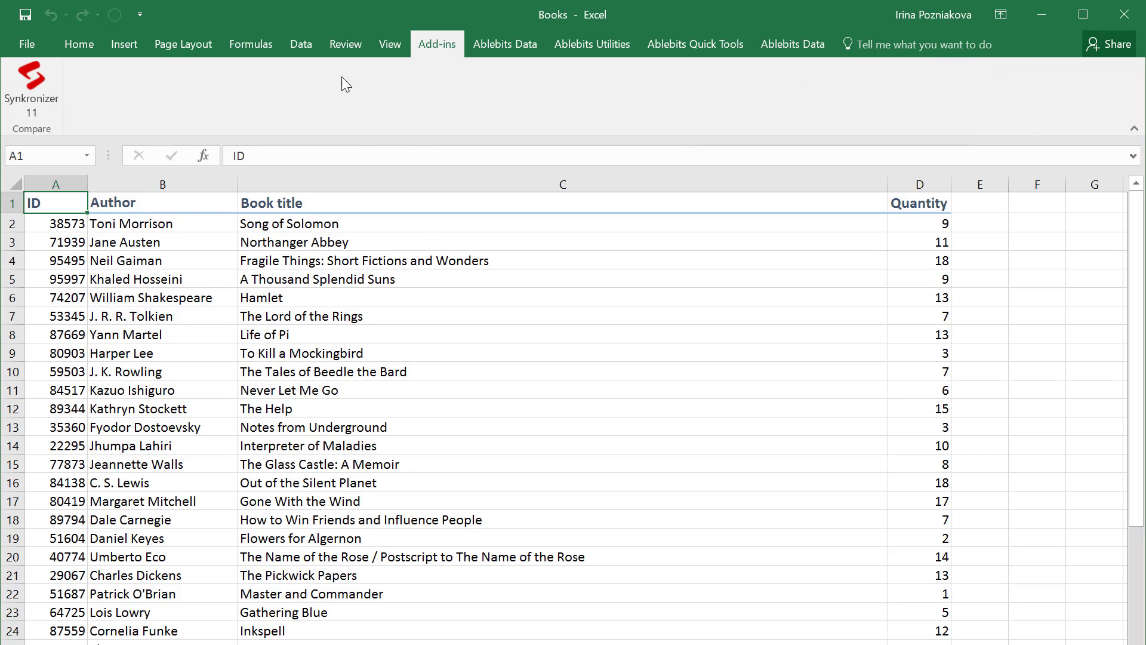
pyautogui.click(41, 84)
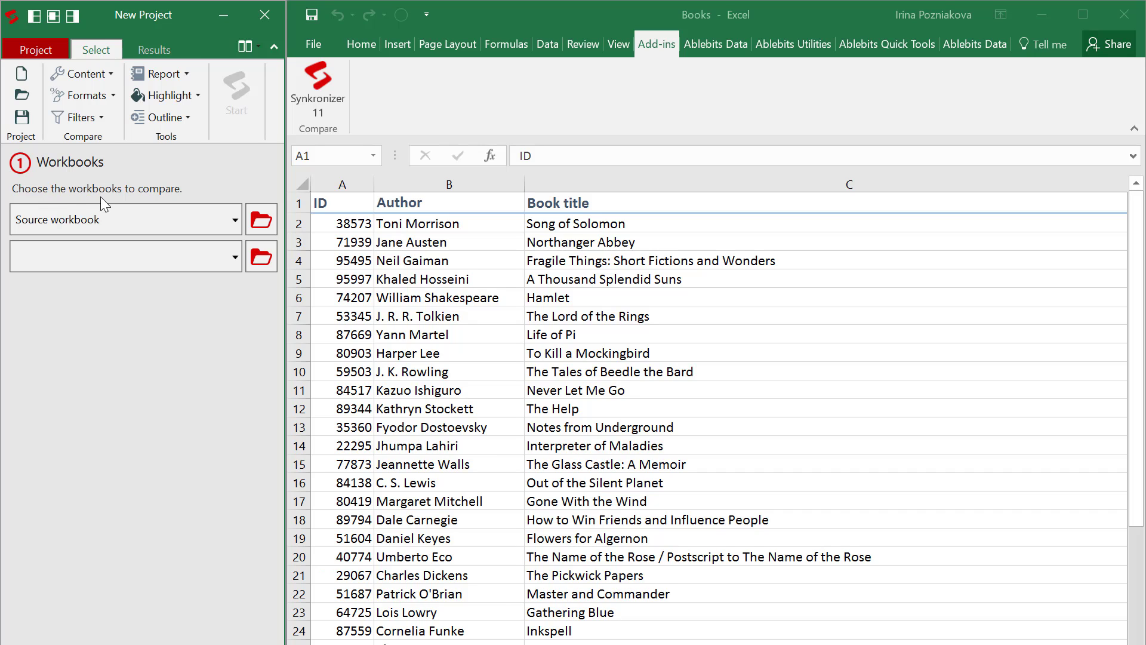
# Pair the Book list sheet of Books.xlsx with the Updates sheet of Books-updates.xlsx.
pyautogui.click(119, 217)
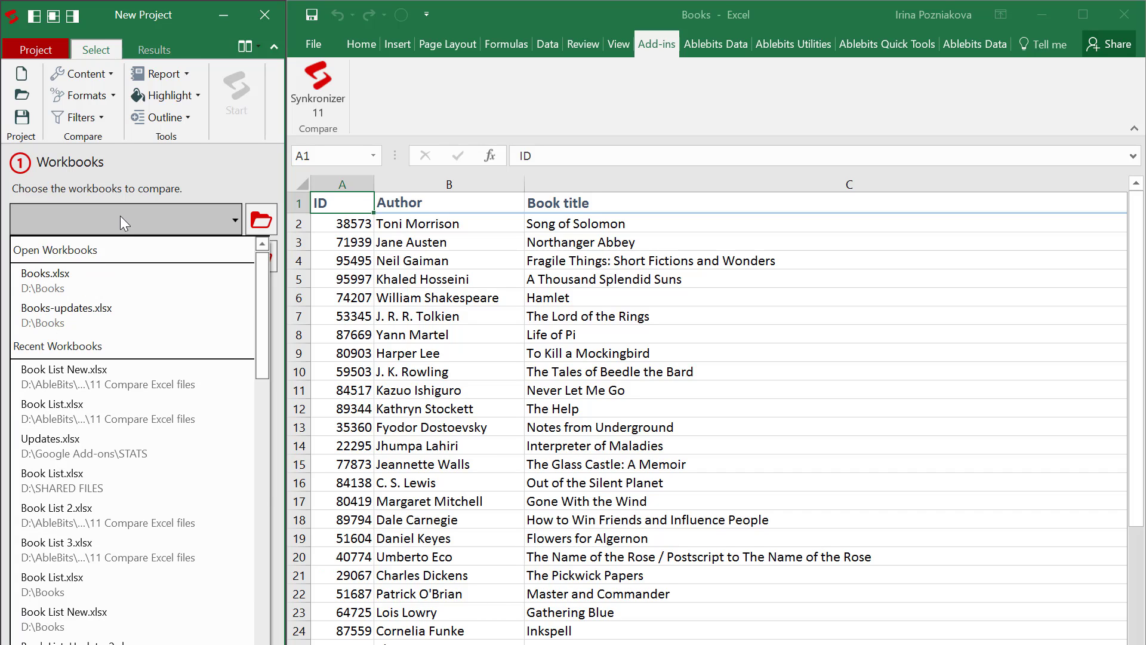
pyautogui.click(91, 271)
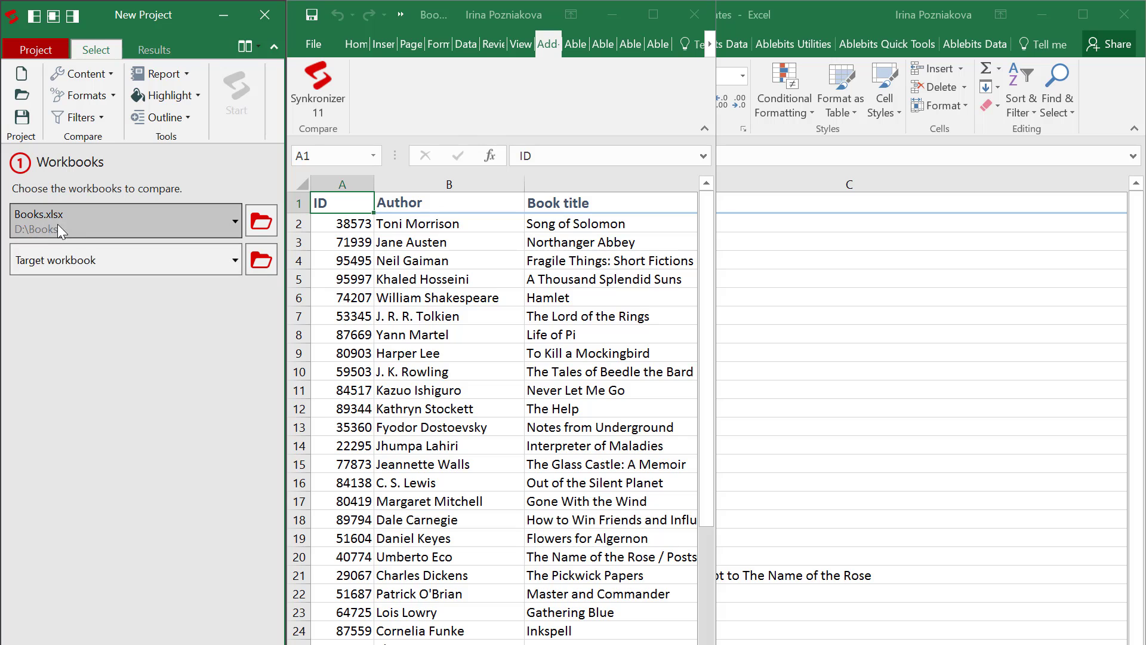
pyautogui.click(74, 261)
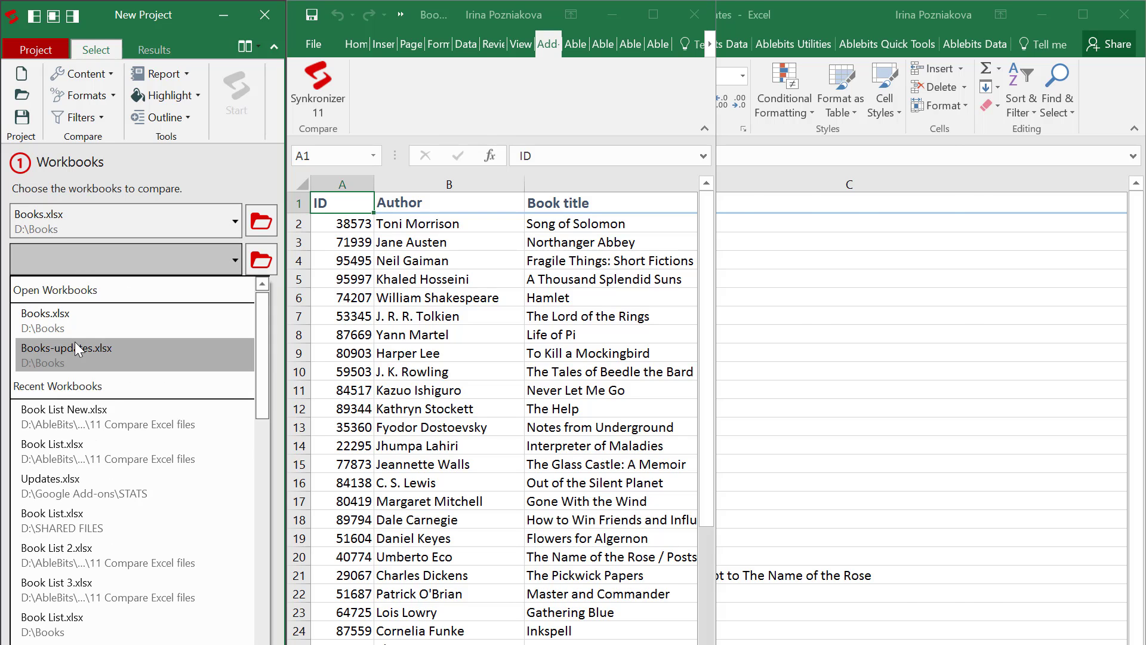
pyautogui.click(75, 347)
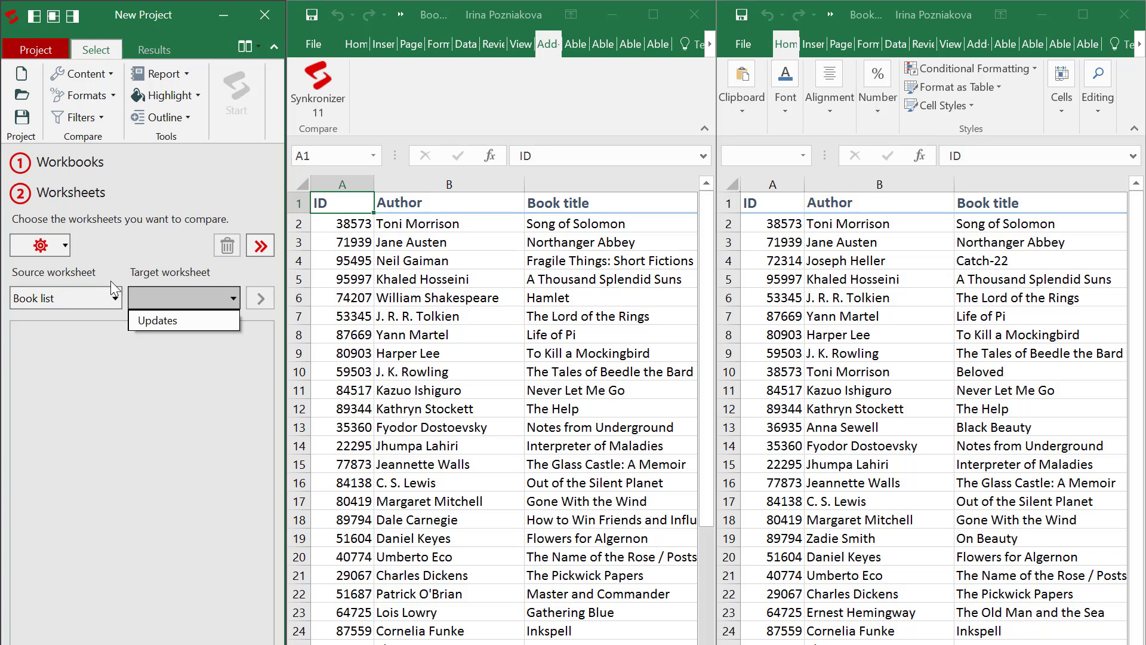
pyautogui.click(165, 318)
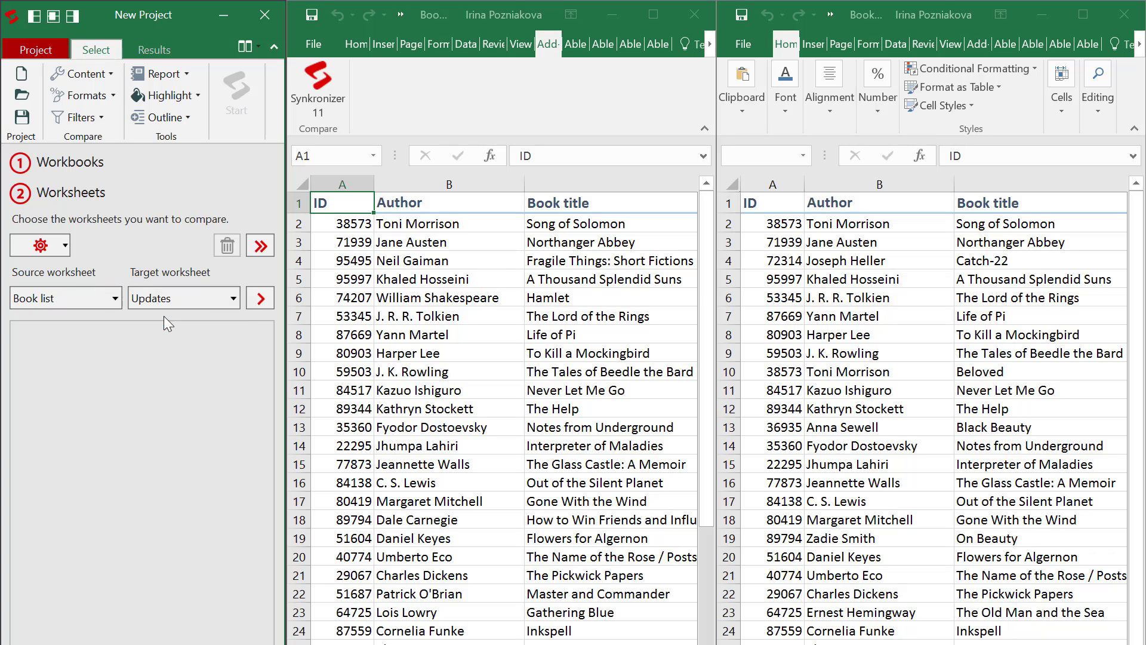
pyautogui.click(260, 299)
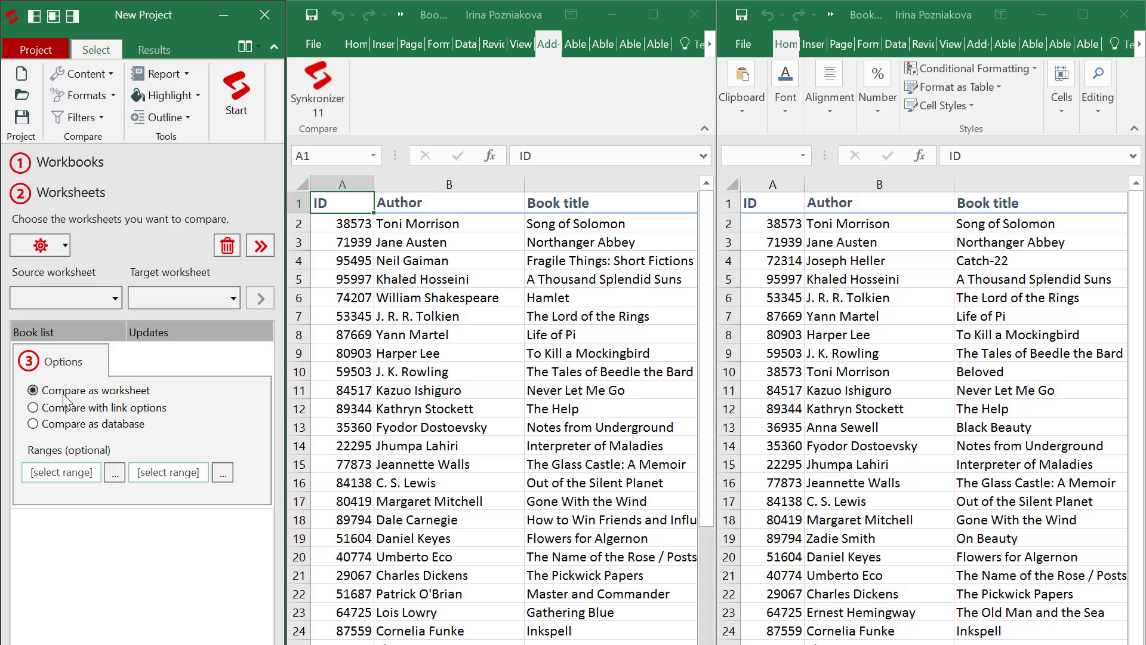
# Compare the sheet pair as a database with ID as the primary key.
pyautogui.click(32, 424)
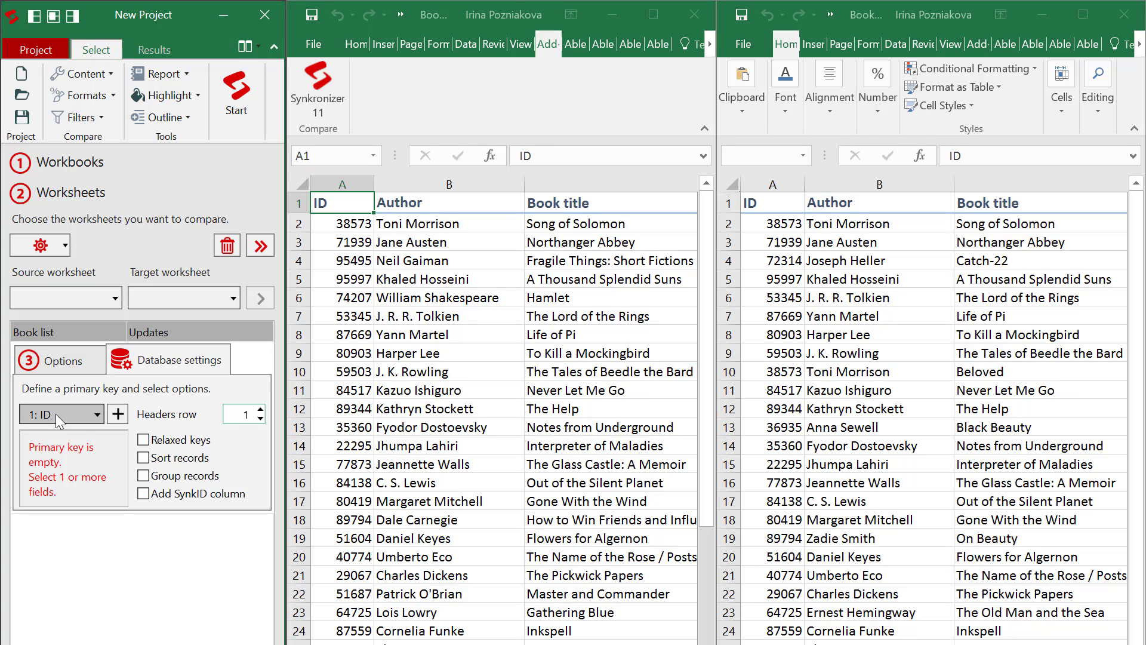
pyautogui.click(94, 414)
pyautogui.click(89, 416)
pyautogui.click(117, 413)
pyautogui.click(66, 365)
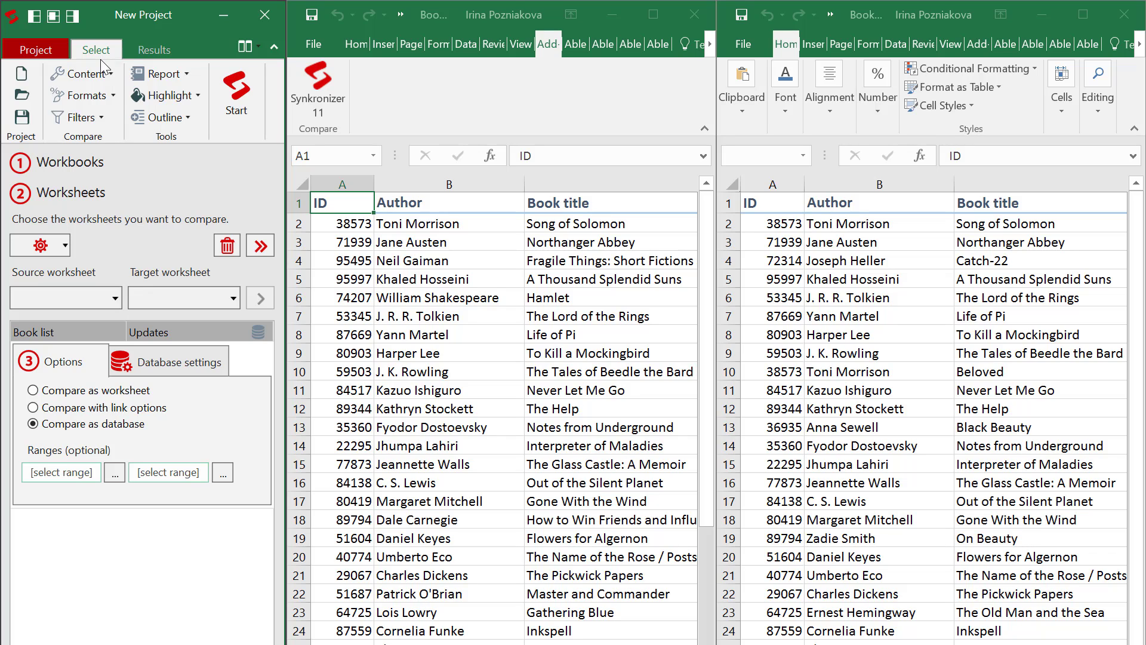
# Review the Content, Formats and Filters comparison options without changing them.
pyautogui.click(111, 74)
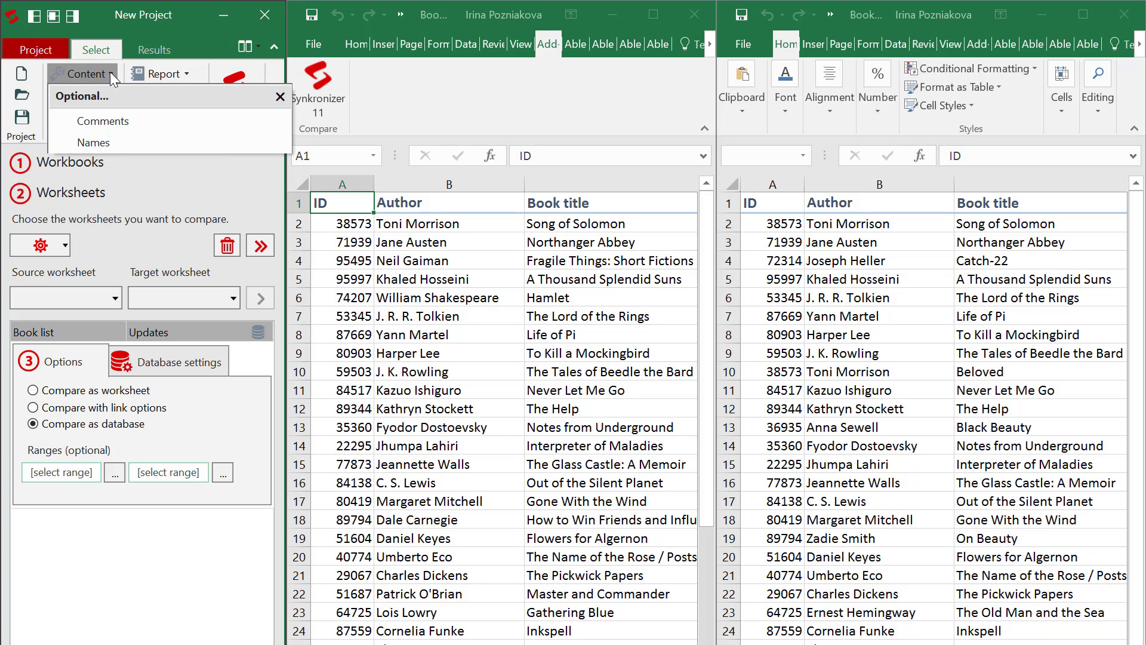
pyautogui.click(109, 71)
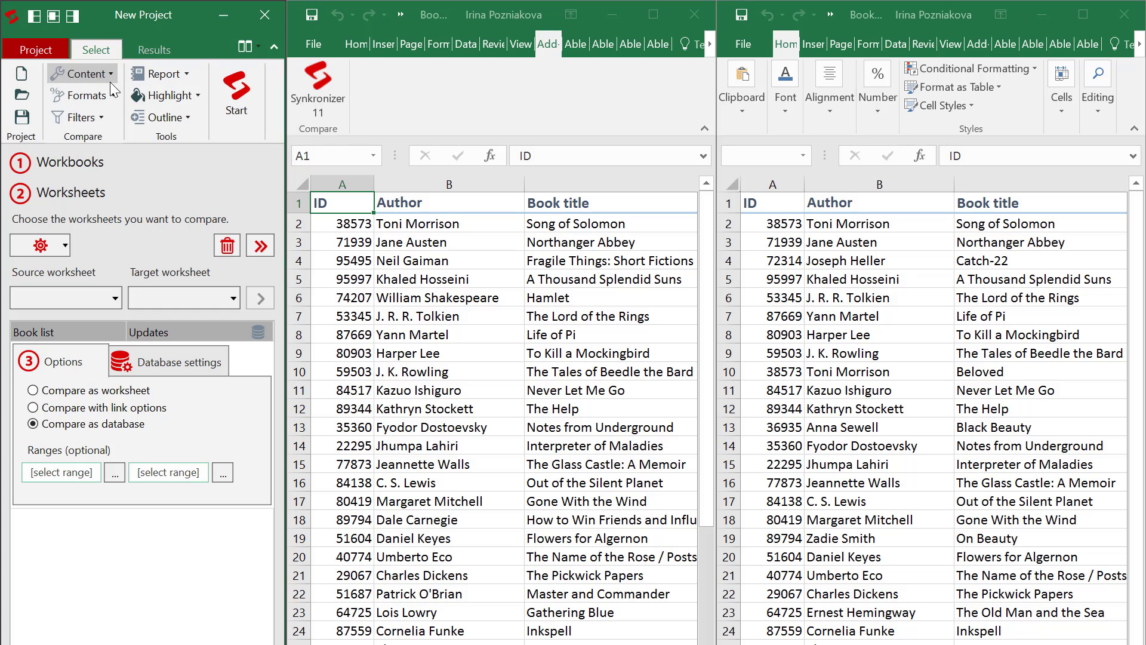
pyautogui.click(112, 98)
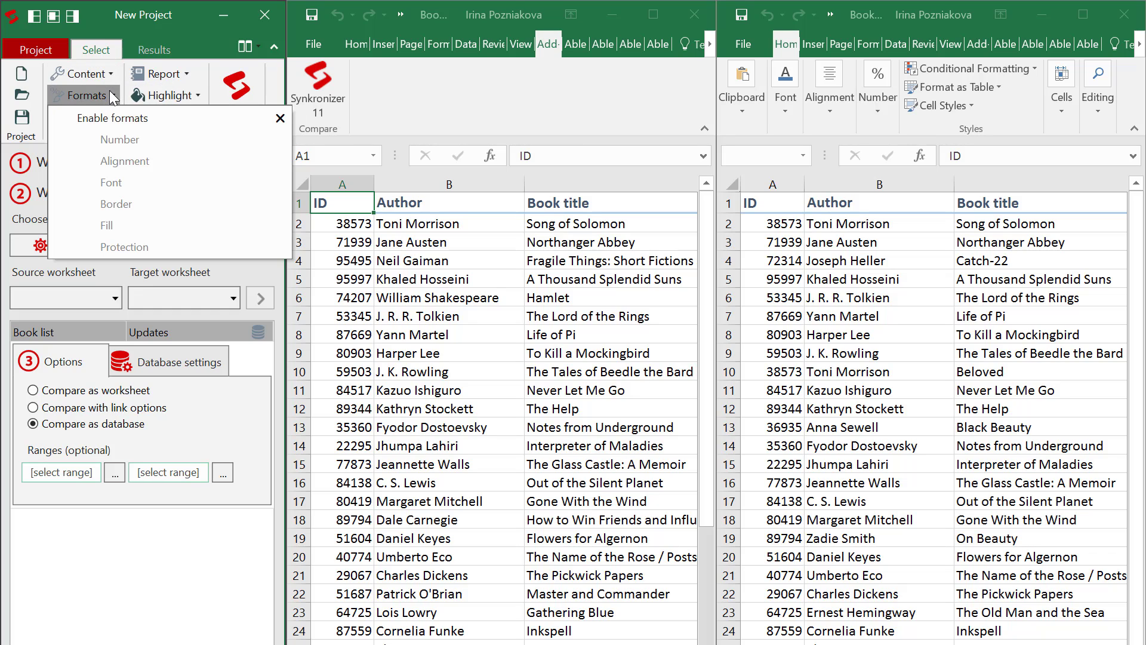
pyautogui.click(112, 96)
pyautogui.click(103, 119)
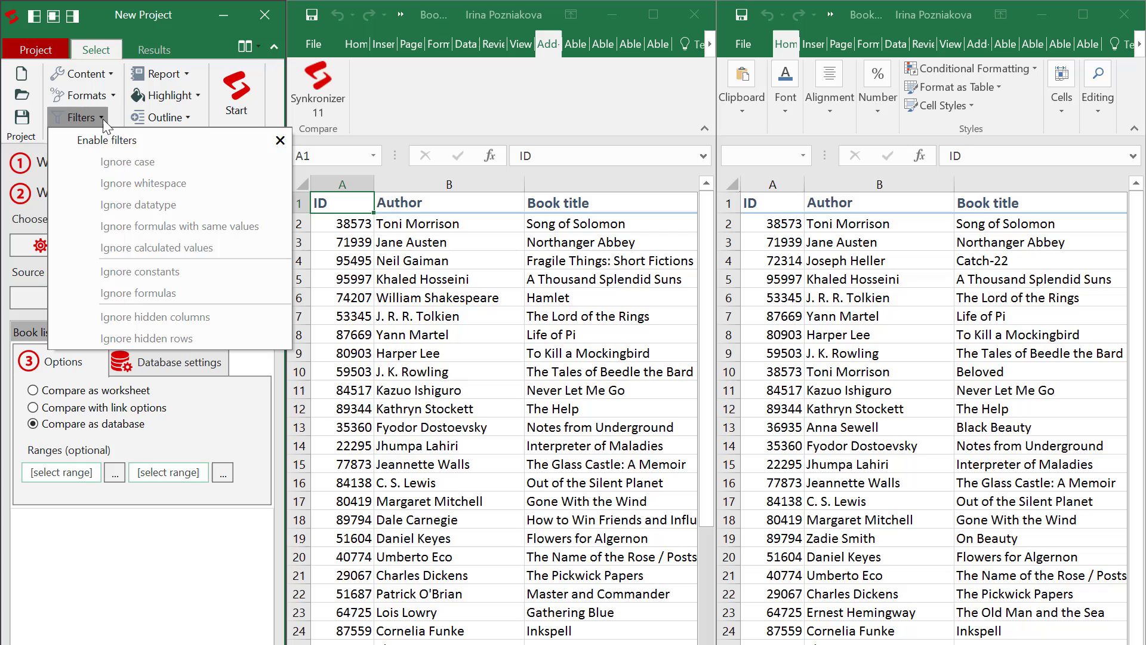
pyautogui.click(102, 120)
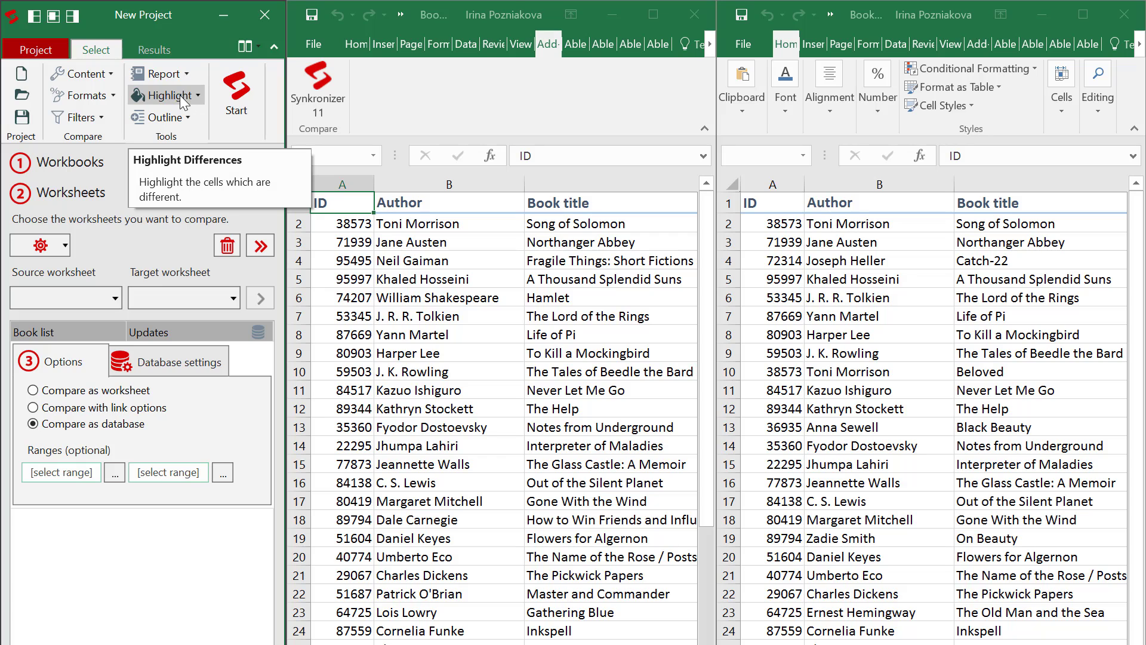
# Run the comparison, list the cell differences, and transfer all six differing values into Books.
pyautogui.click(237, 103)
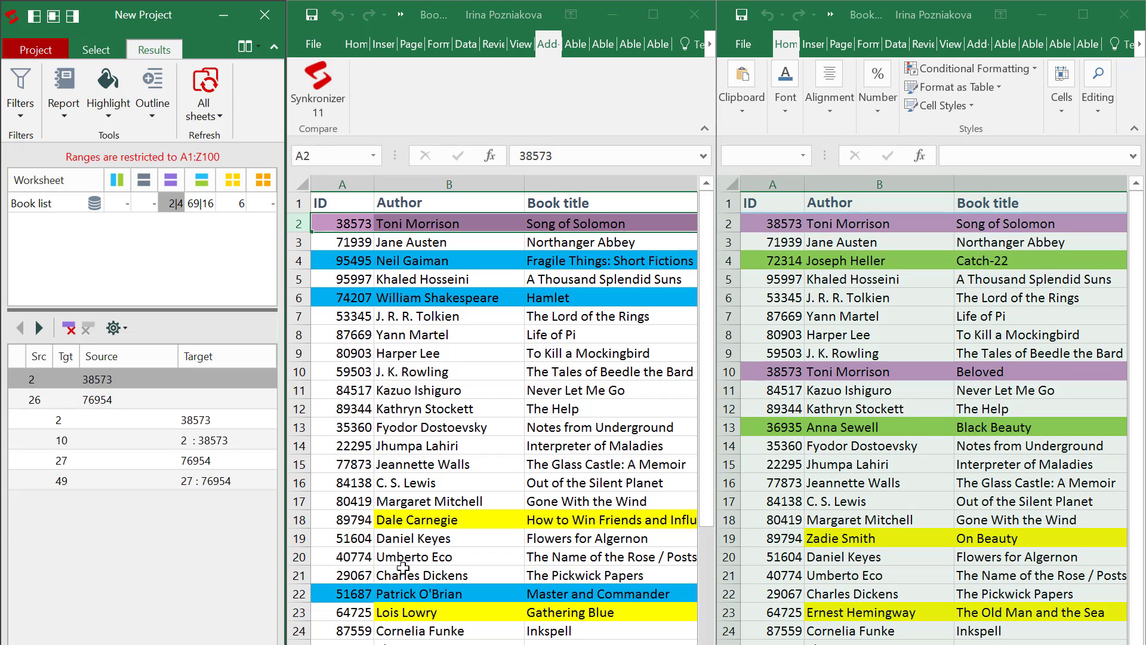
pyautogui.click(409, 611)
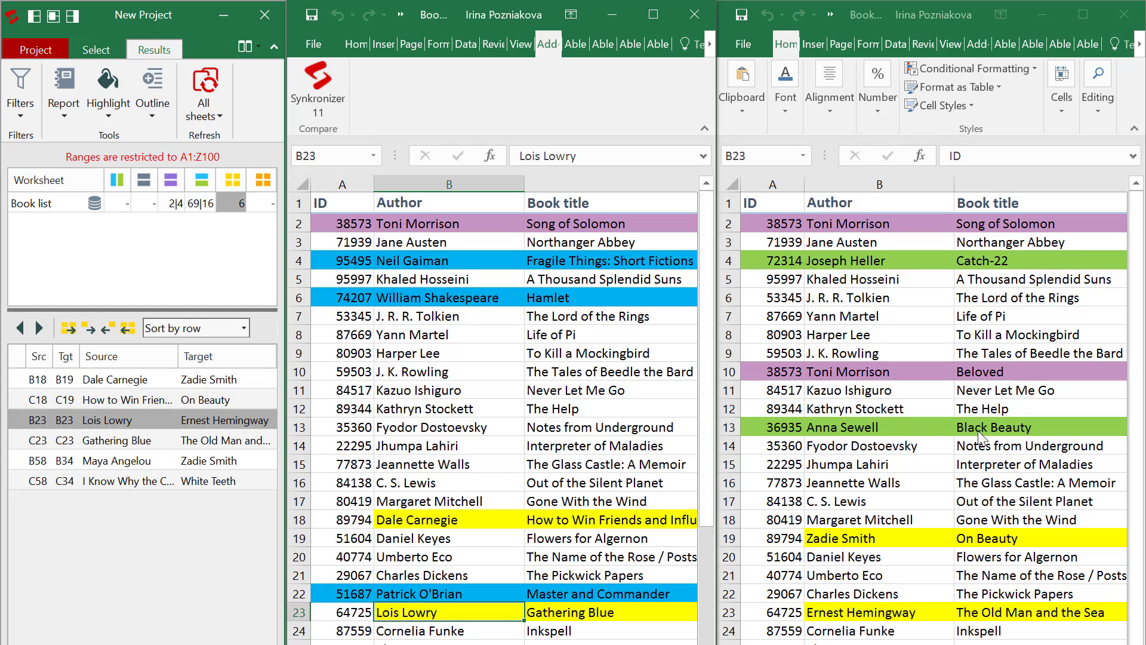
pyautogui.click(151, 117)
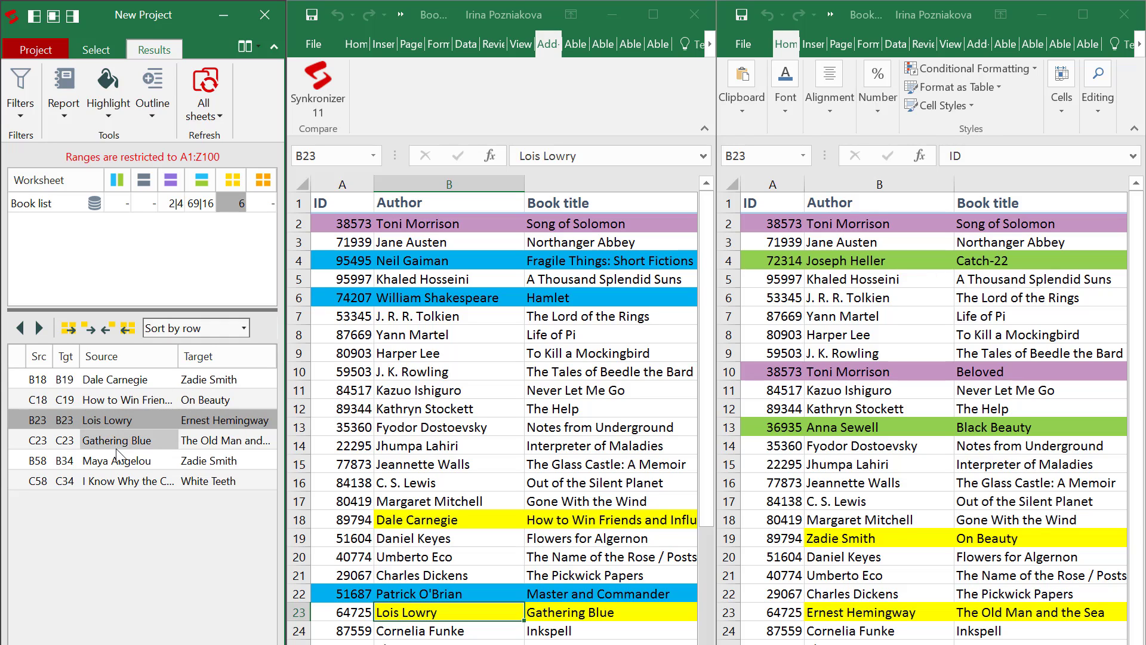
pyautogui.click(124, 327)
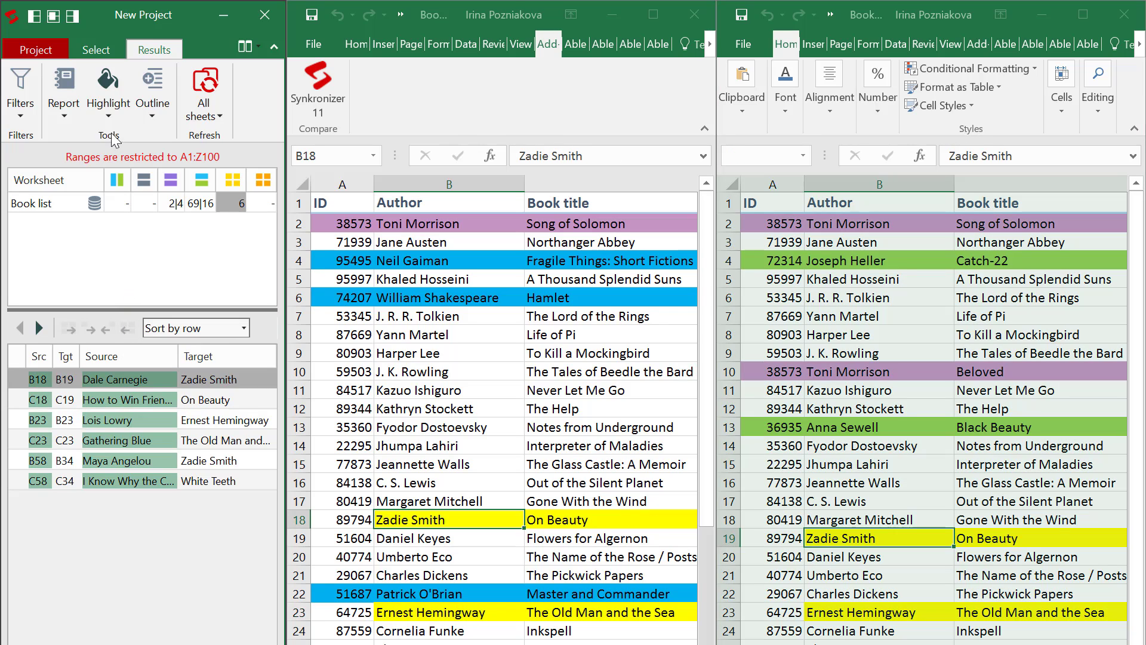
pyautogui.click(59, 110)
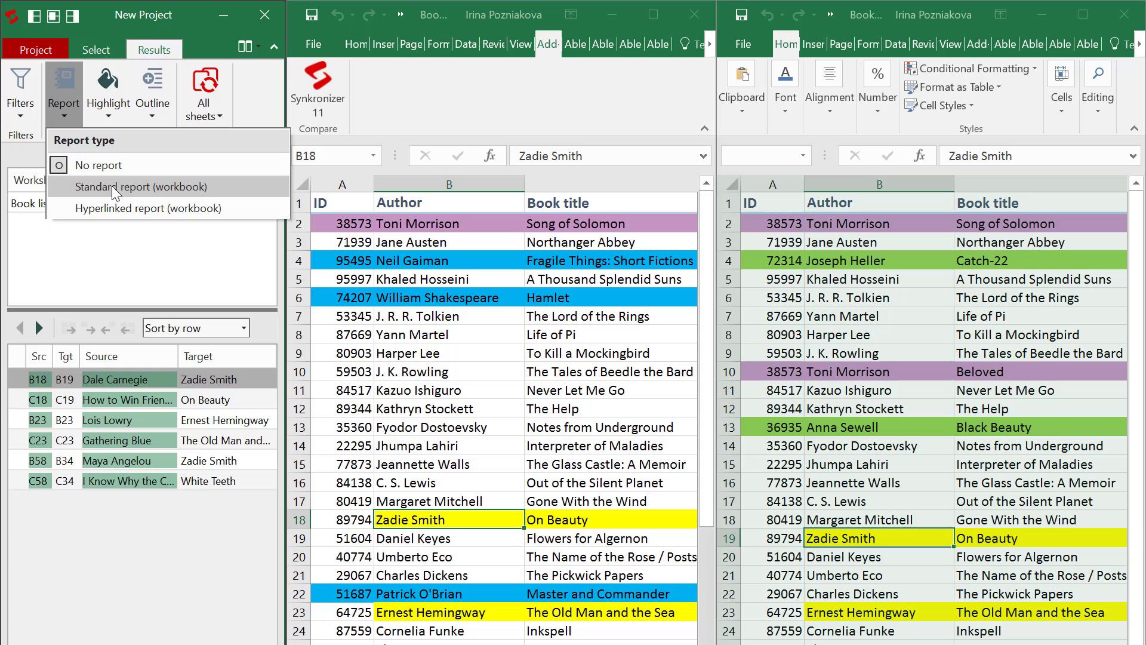
# View the unique rows, then close Synkronizer and remove its highlighting from Books.
pyautogui.click(147, 271)
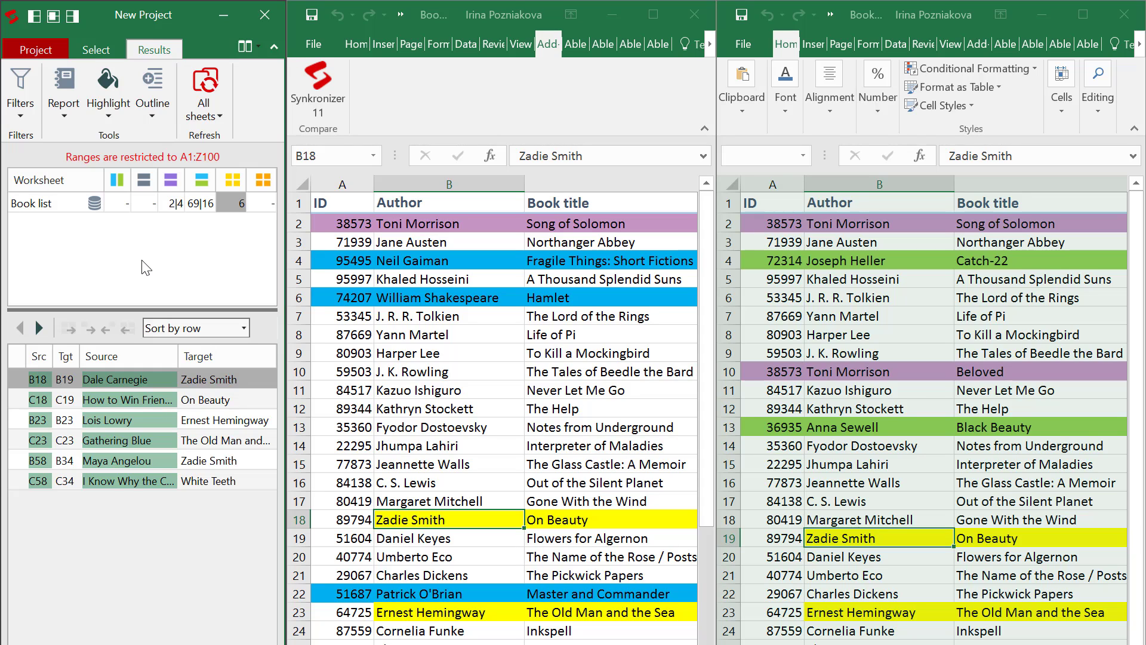
pyautogui.click(207, 206)
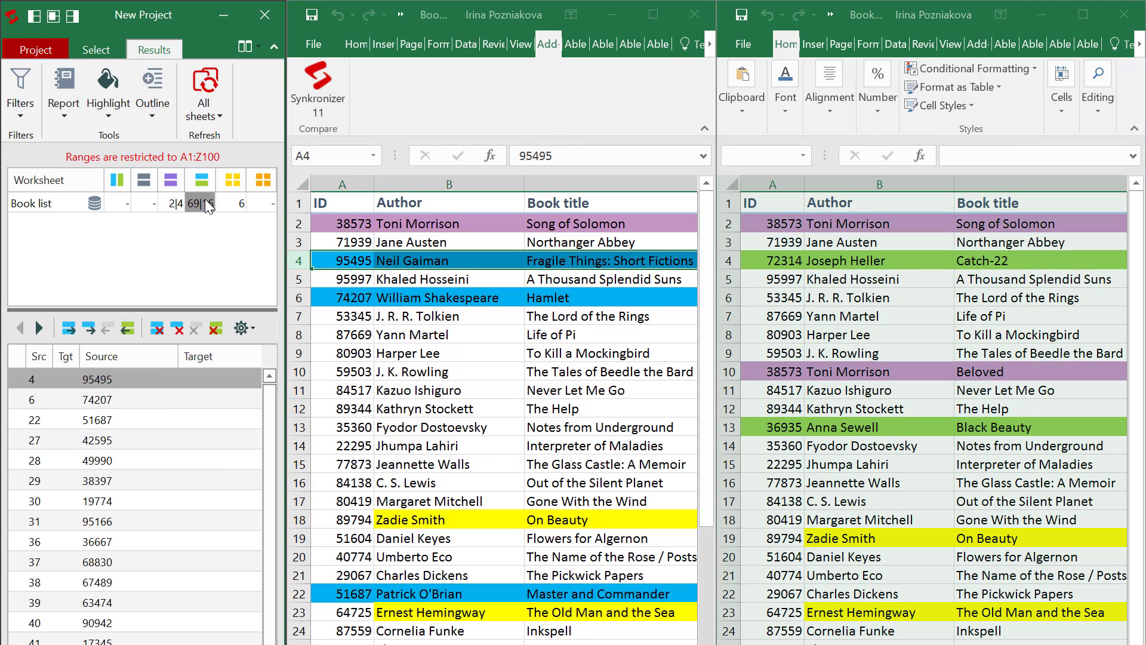
pyautogui.click(266, 15)
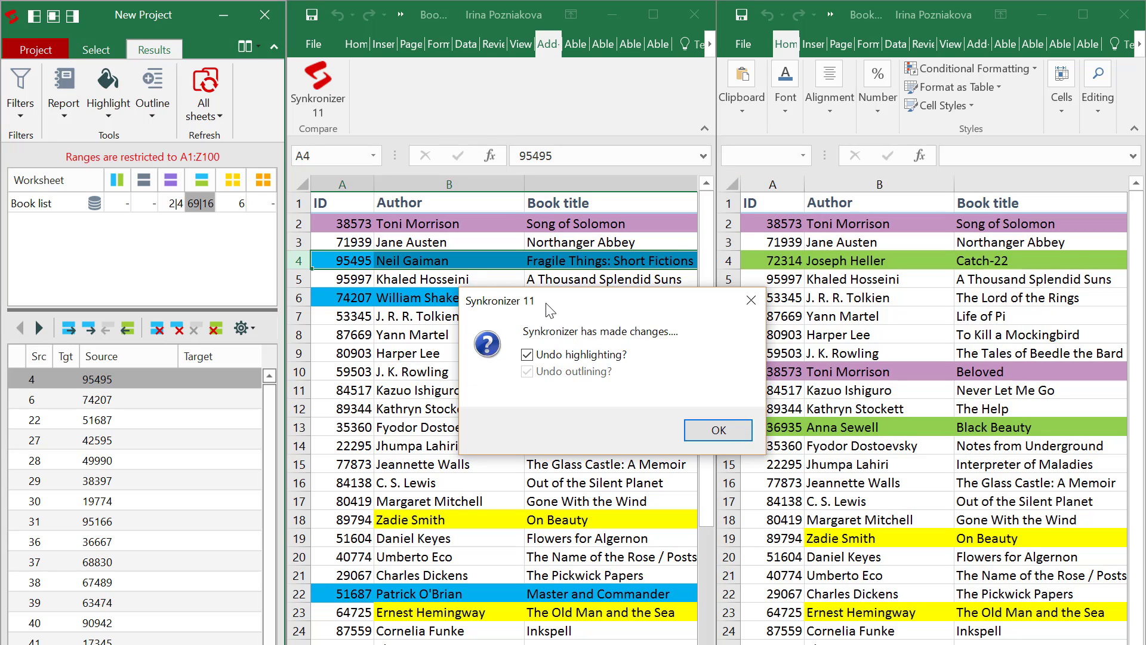
pyautogui.click(702, 431)
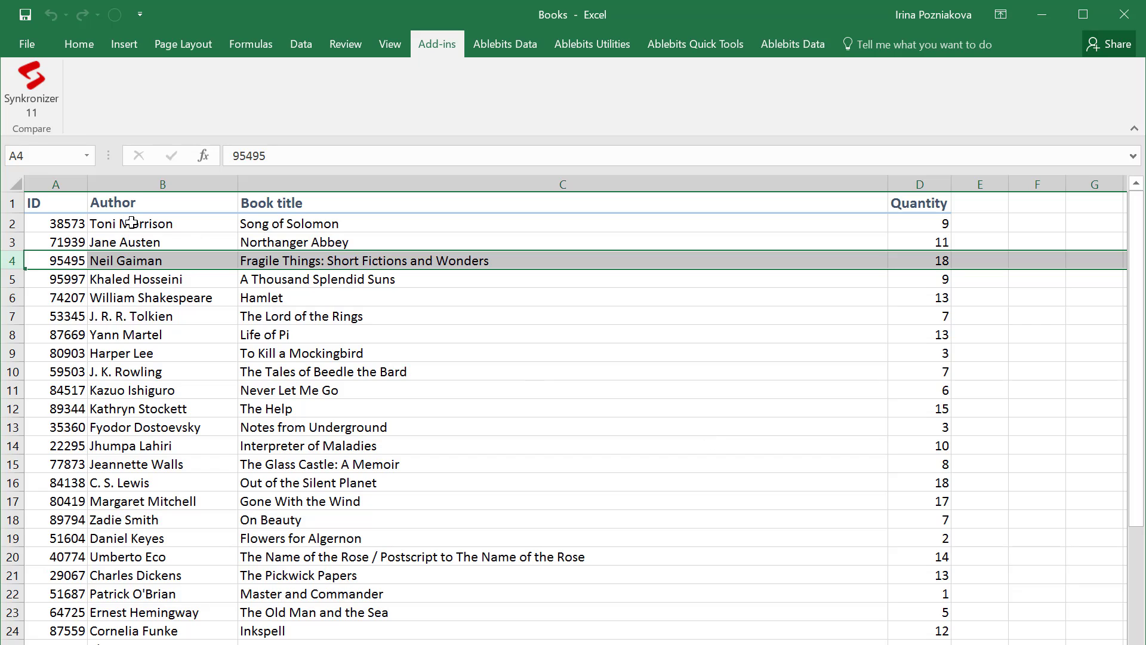
pyautogui.click(74, 208)
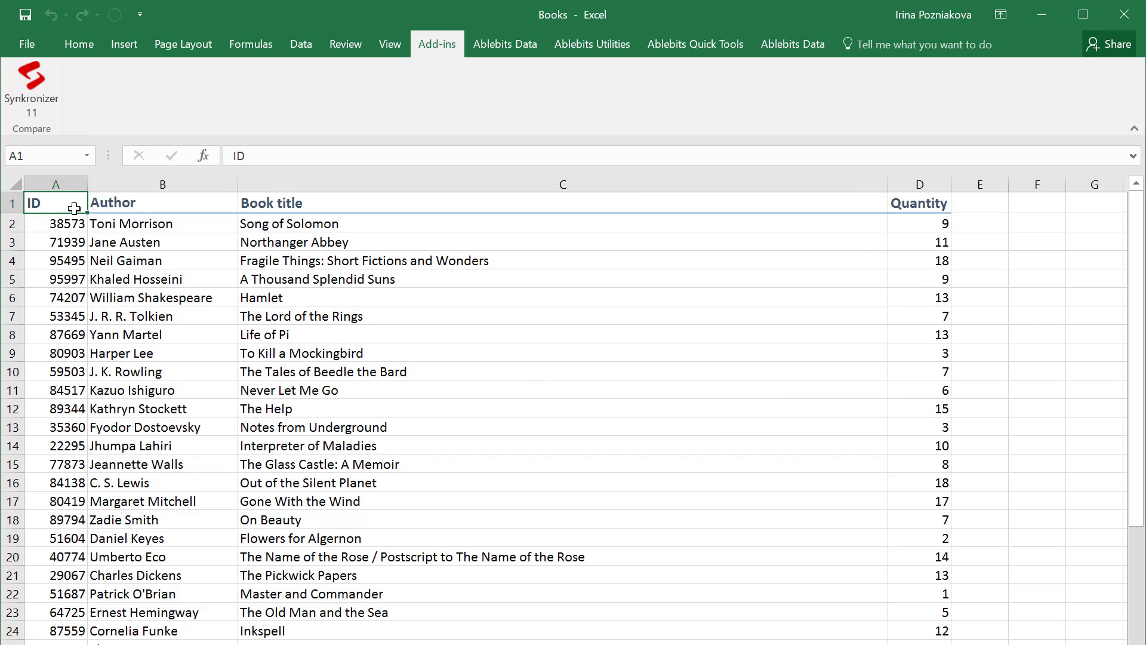